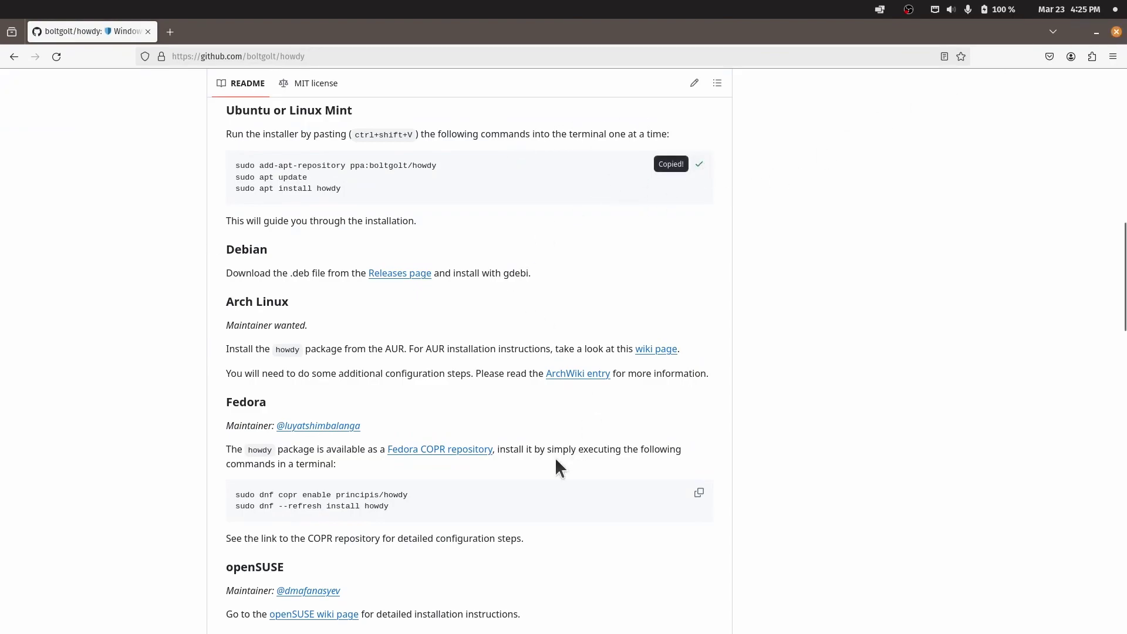
Step: Paste and run the Howdy PPA install commands in a centred terminal, authenticating with sudo
left_click(583, 609)
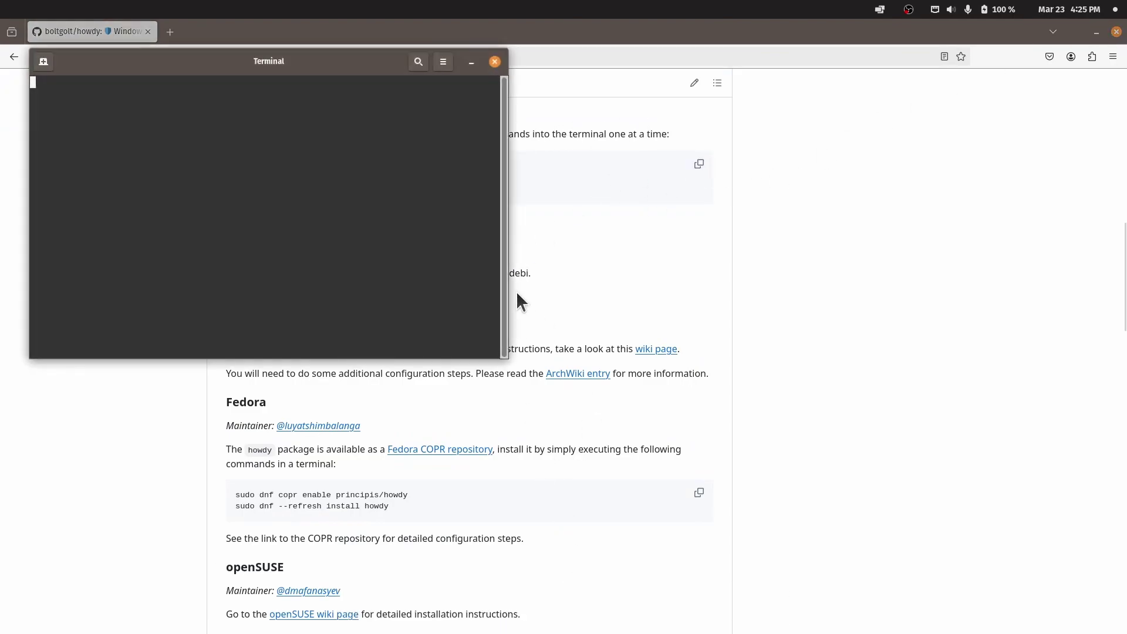
left_click_drag(322, 70, 546, 131)
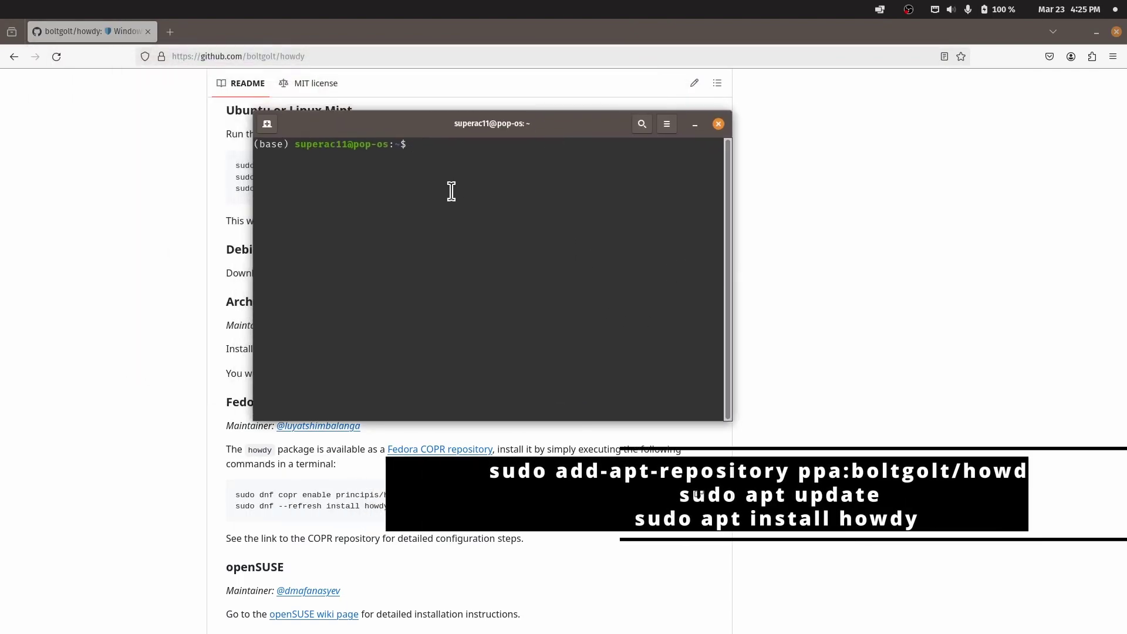
key("ctrl+shift+v")
key("Return")
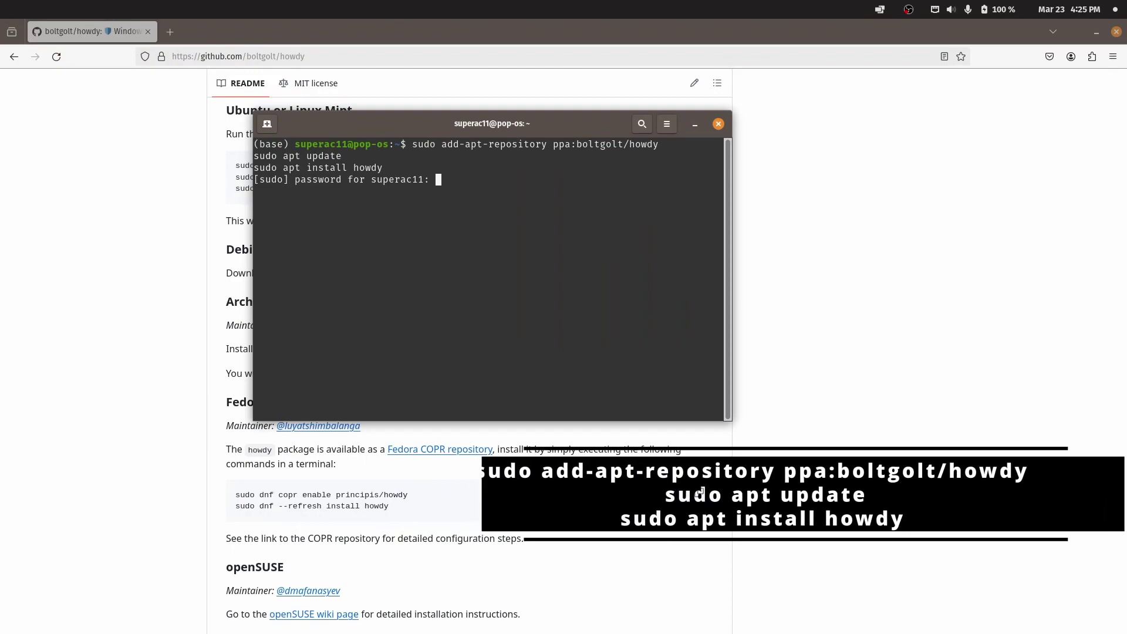
key("Return")
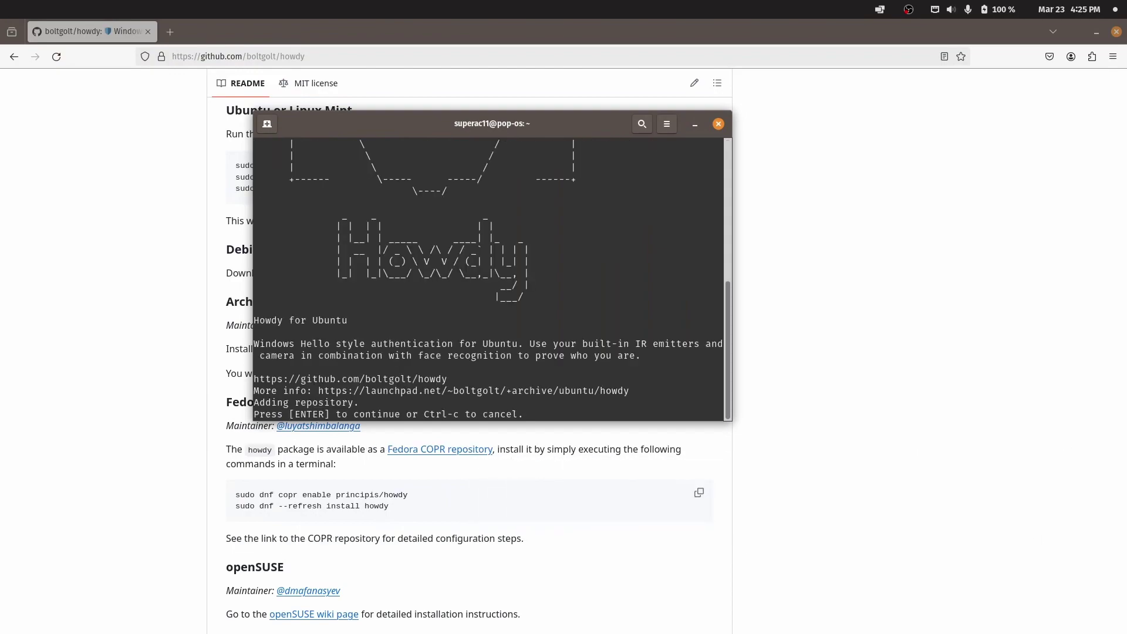
key("Return")
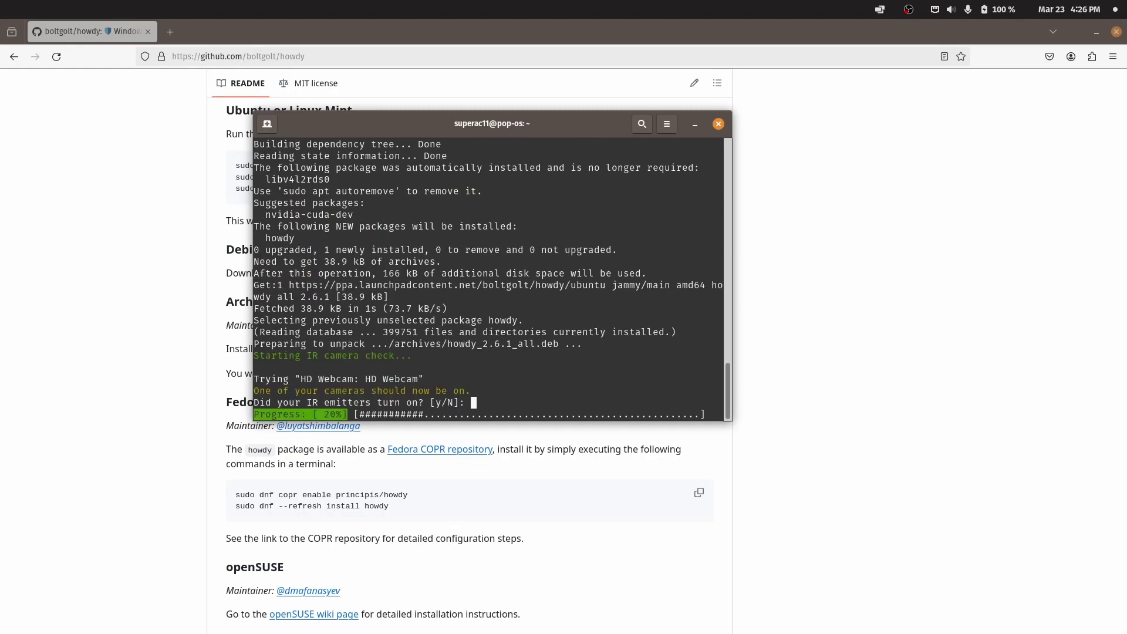
type("n")
Step: Answer no at the IR emitter prompts for the HD Webcam and IR Camera checks
key("Return")
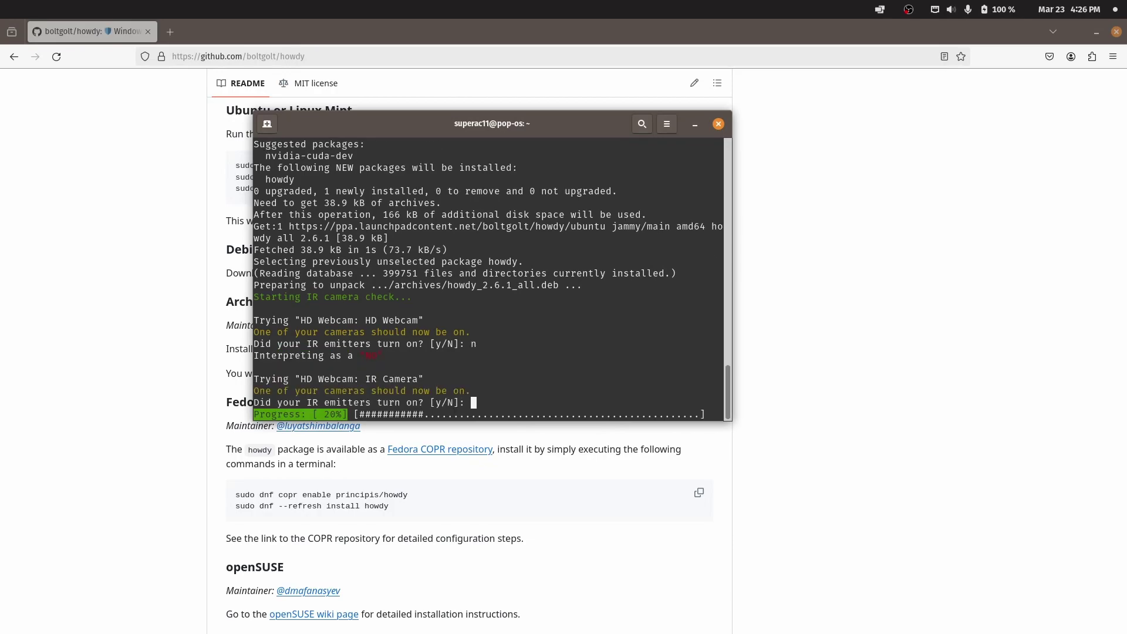
key("Return")
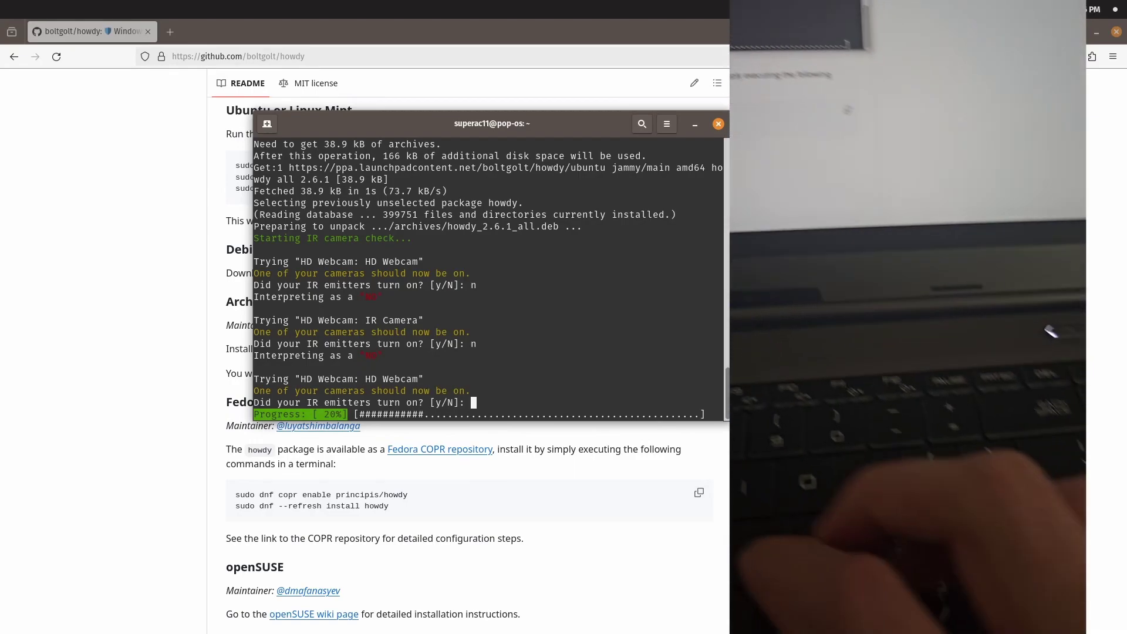
type("n")
key("Return")
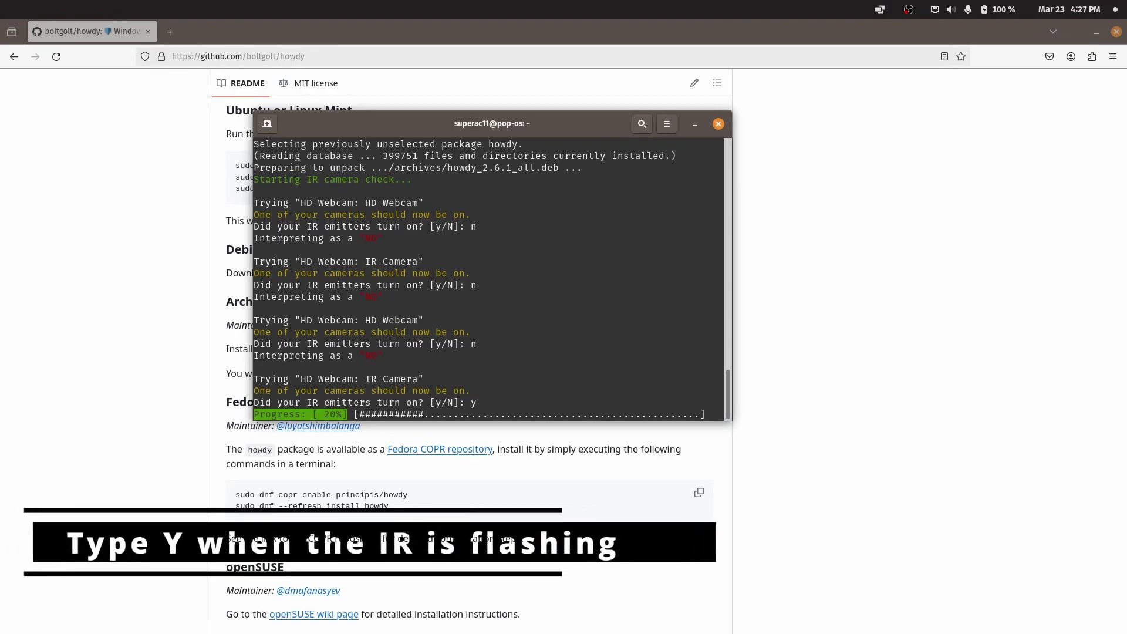
Step: Confirm the IR Camera emitters, choose the secure certainty profile, and let installation finish
key("Return")
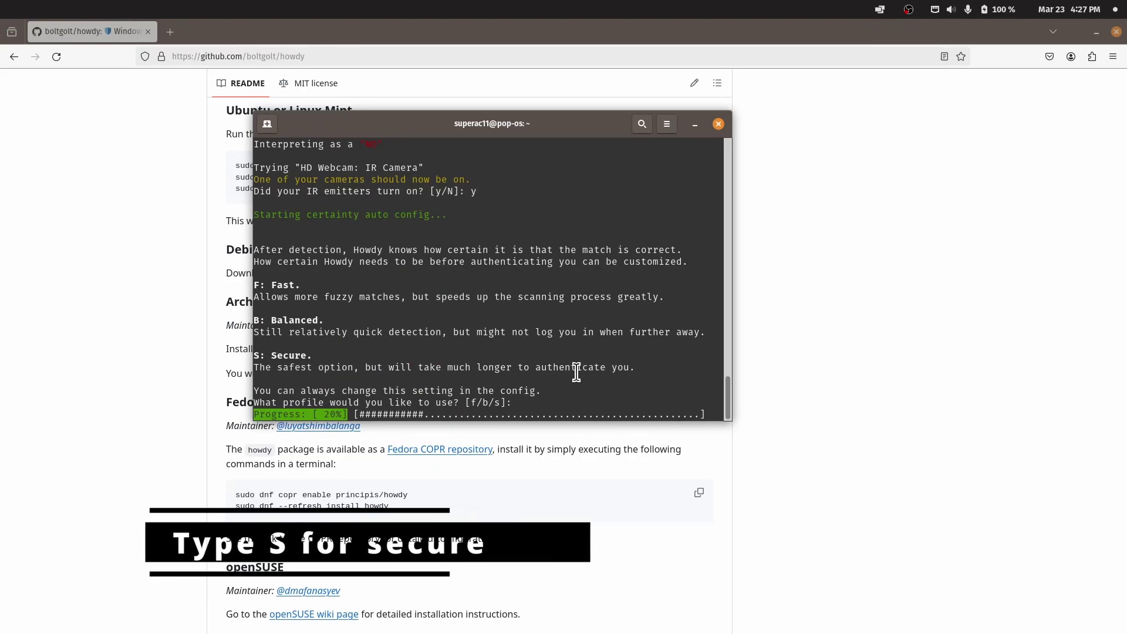
key("Return")
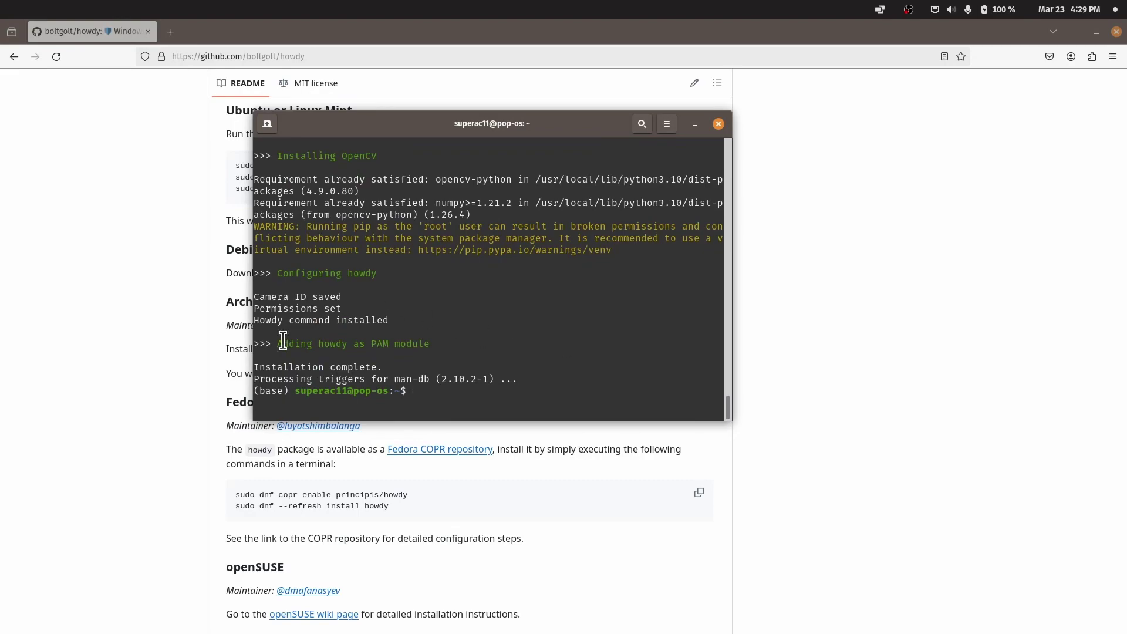
triple_click(473, 342)
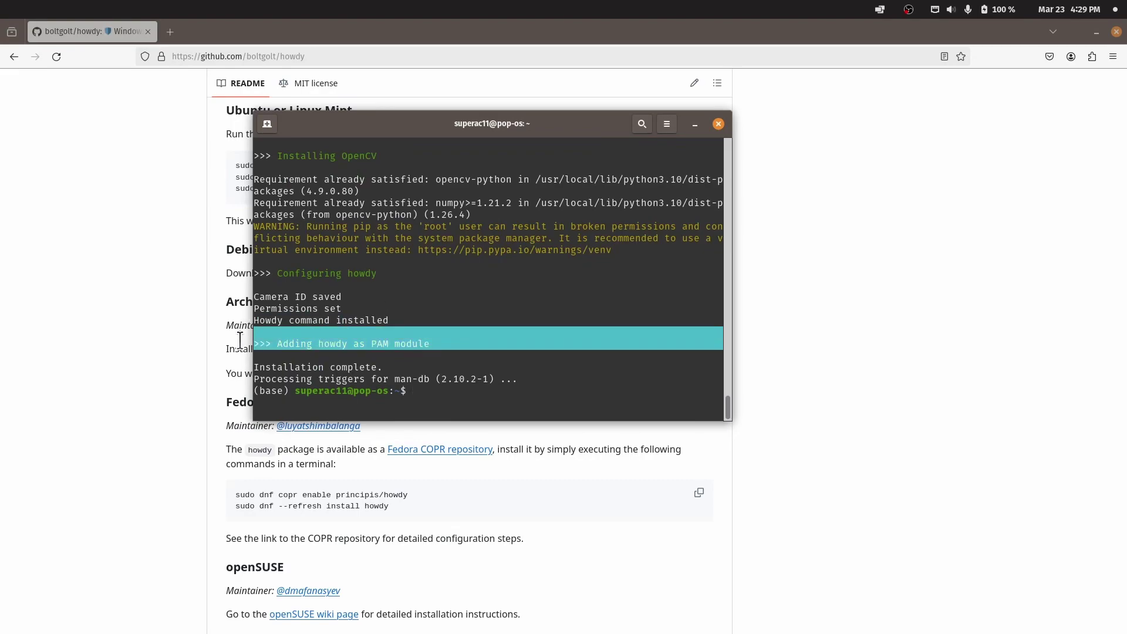
left_click(463, 398)
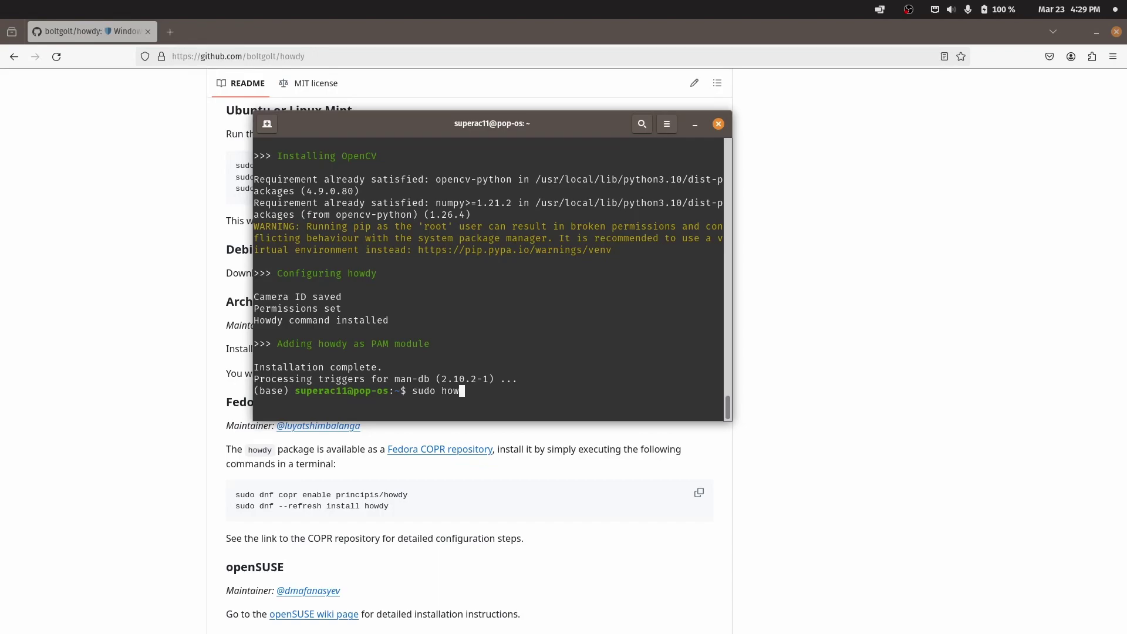
type("g")
key("Return")
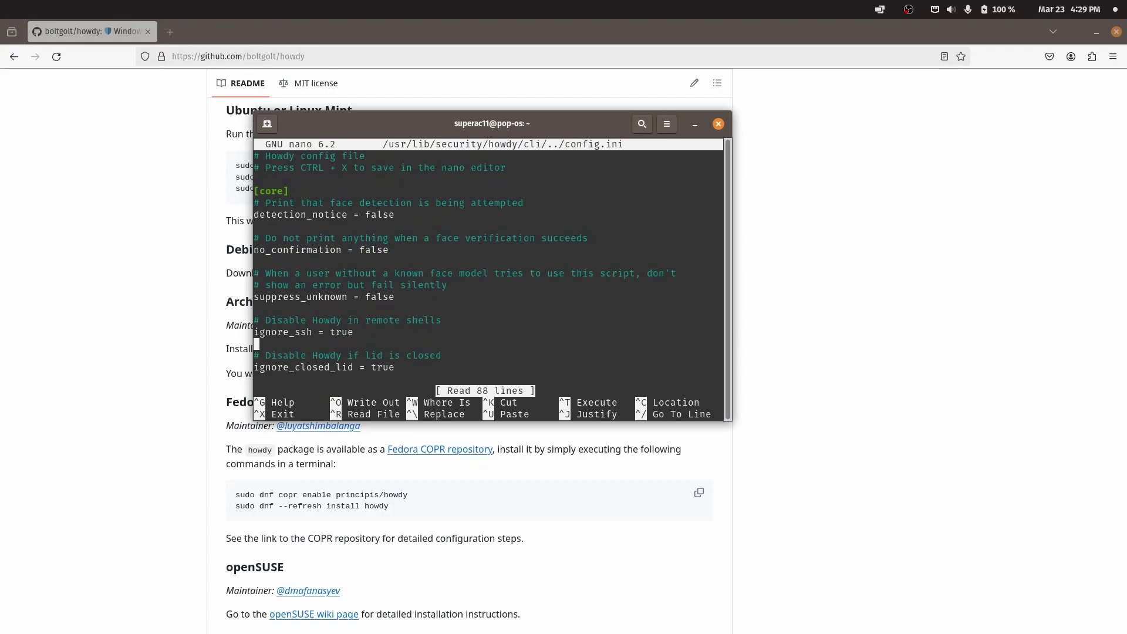
key("Down")
key("Down")
key("Down")
key("Down")
key("Down")
key("Down")
key("Down")
key("Down")
key("Down")
key("Down")
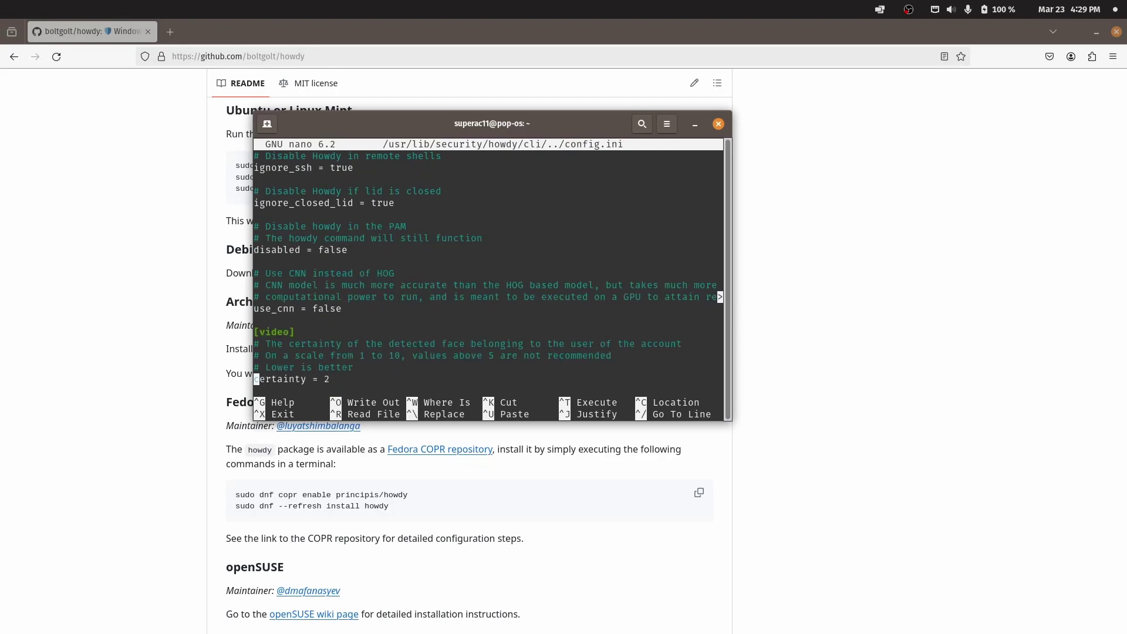
key("Down")
key("Down")
key("Down")
key("Down")
key("Down")
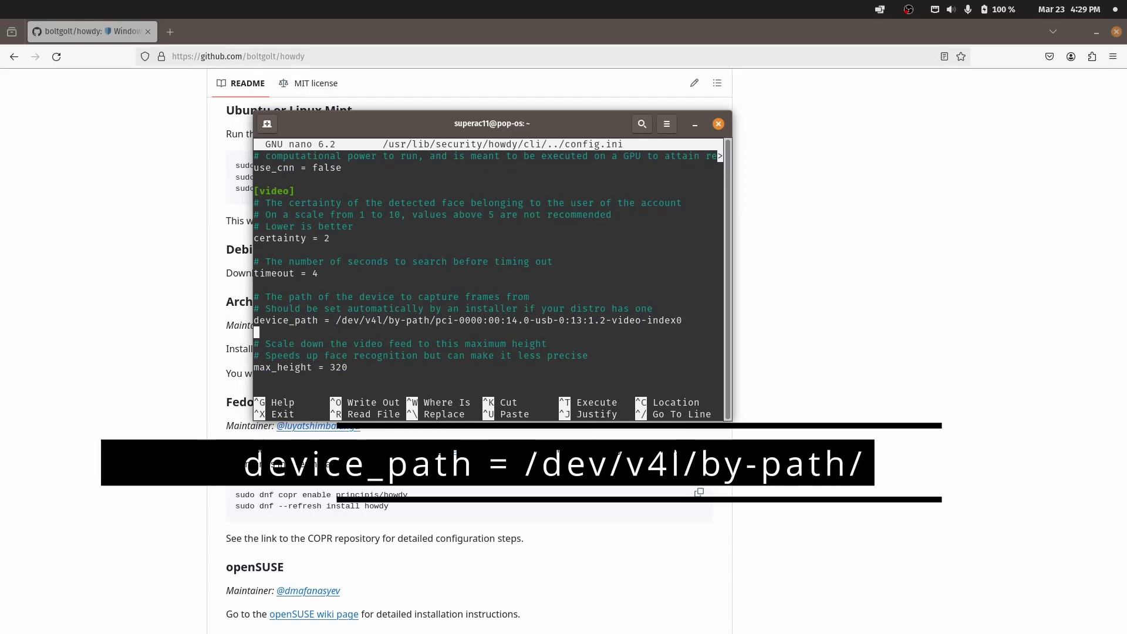
key("Up")
key("Up")
key("Up")
key("shift+End")
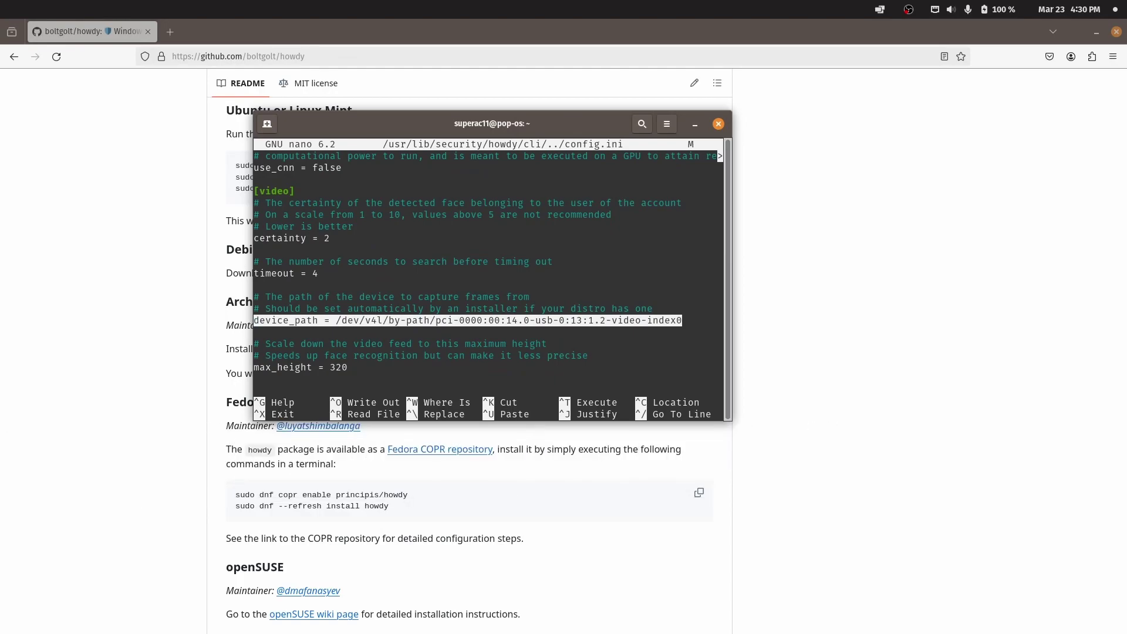
key("Down")
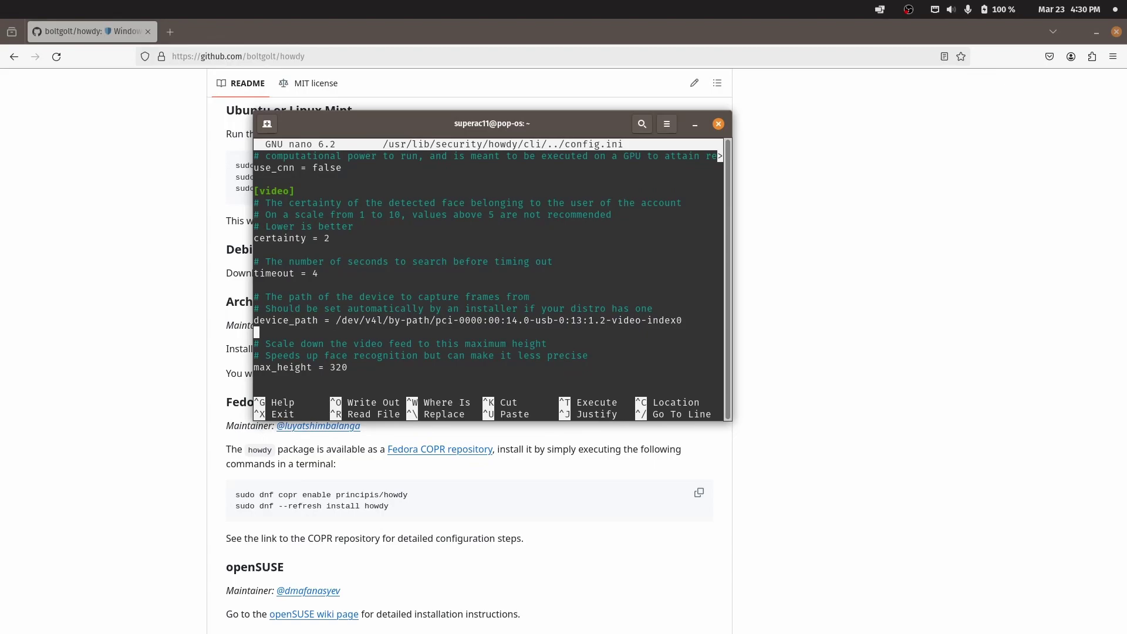
key("ctrl+x")
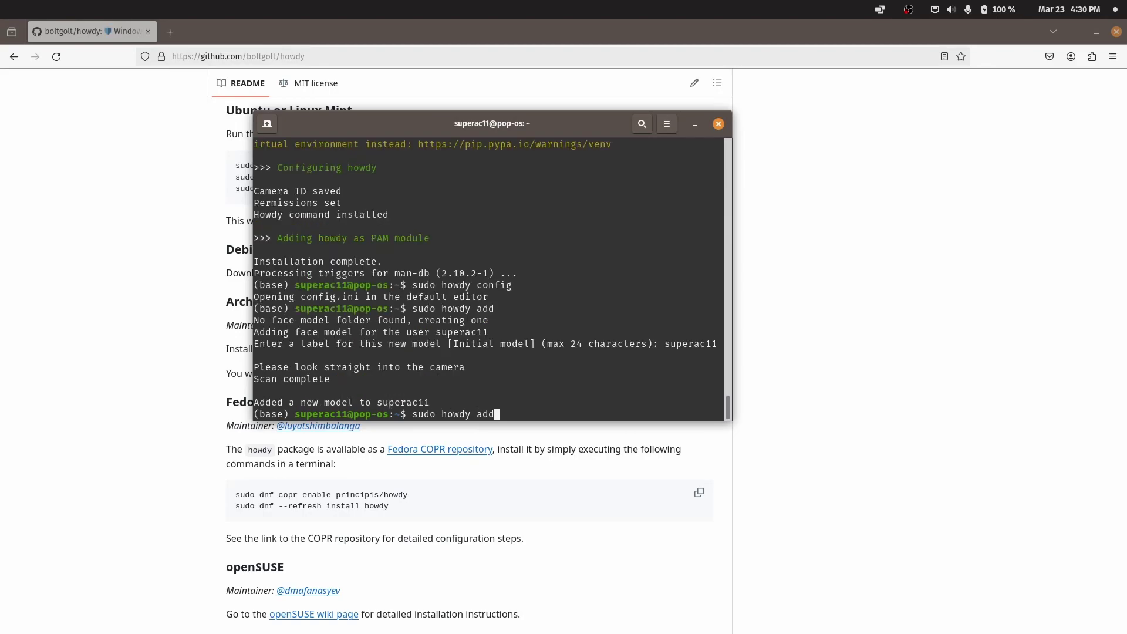
Step: Record another face model with sudo howdy add, labelled superac11
key("Return")
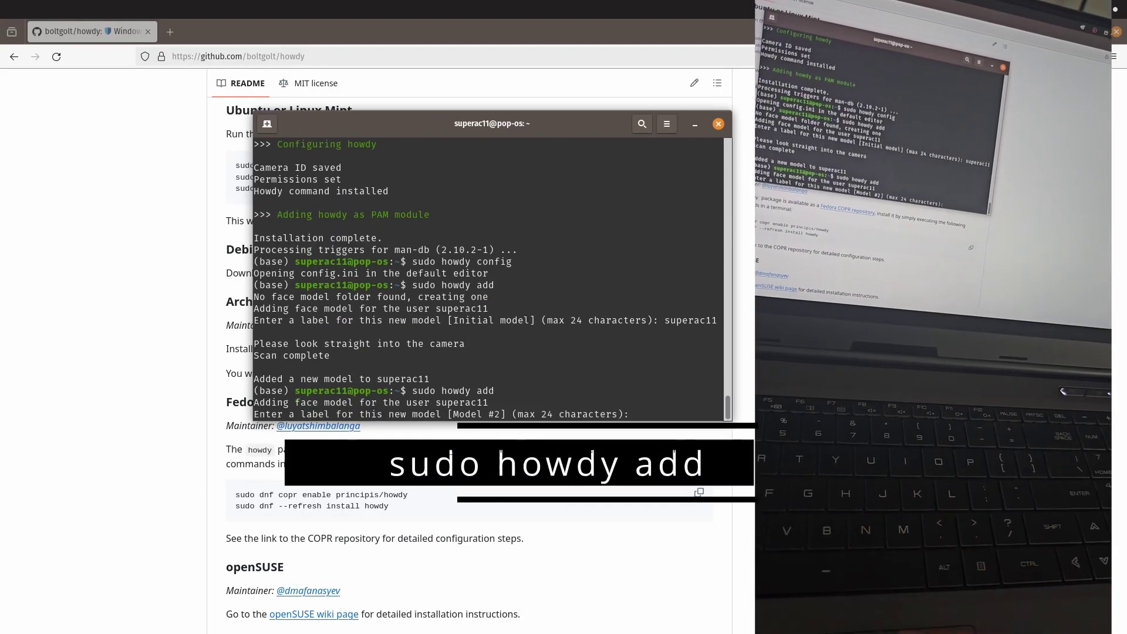
type("sup")
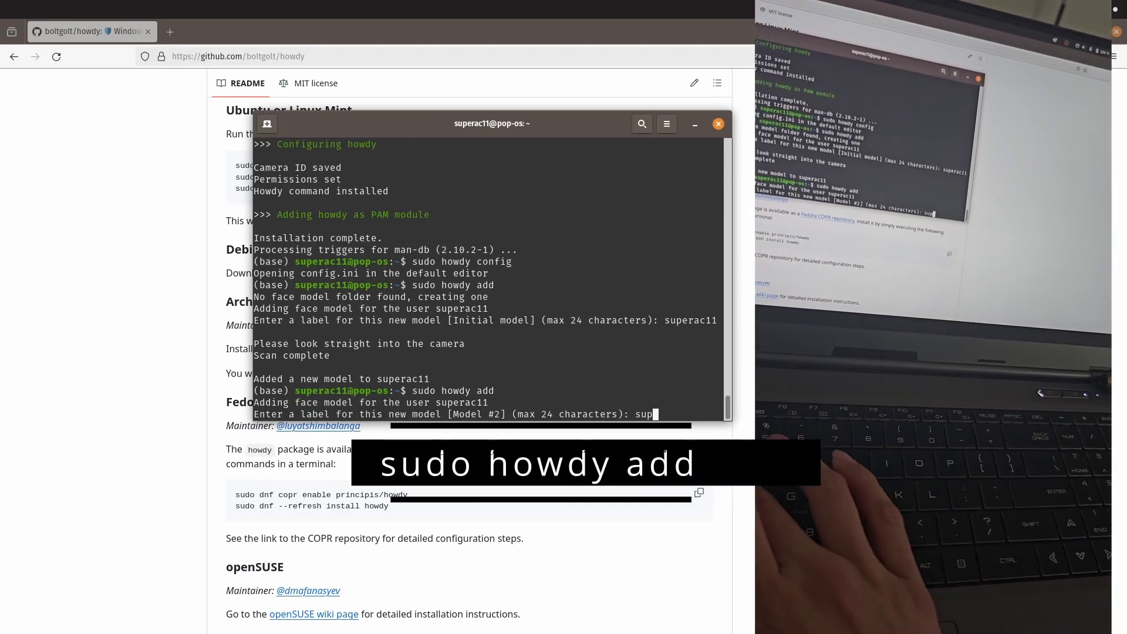
type("erac11")
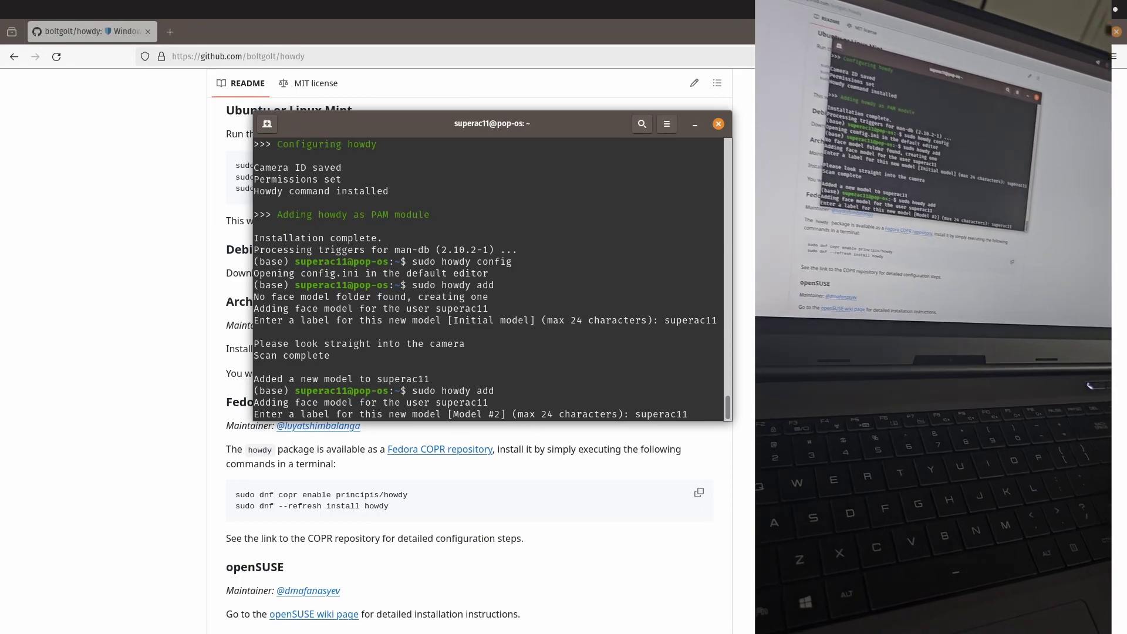
key("Return")
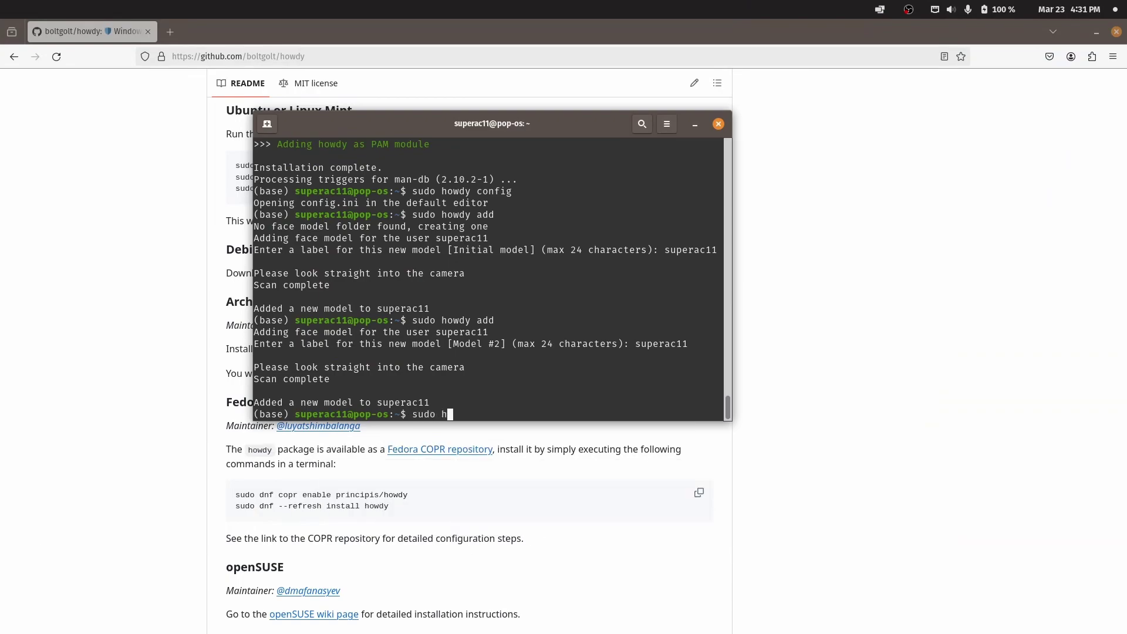
type("st")
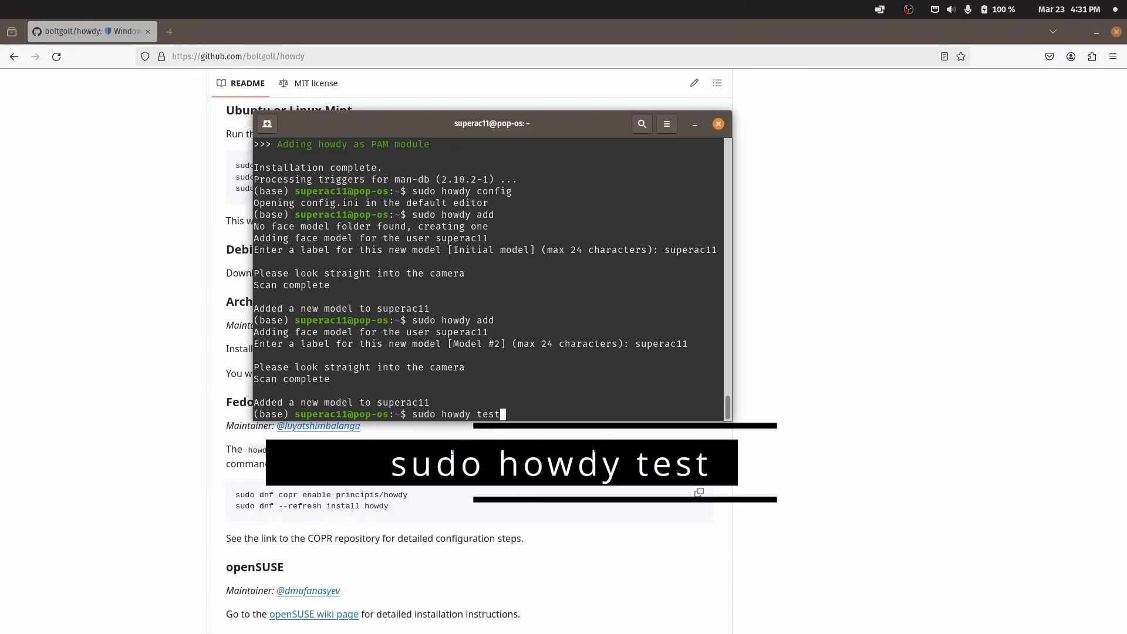
Step: Run sudo howdy test, watch it detect the face, then stop it with Ctrl+C
key("Return")
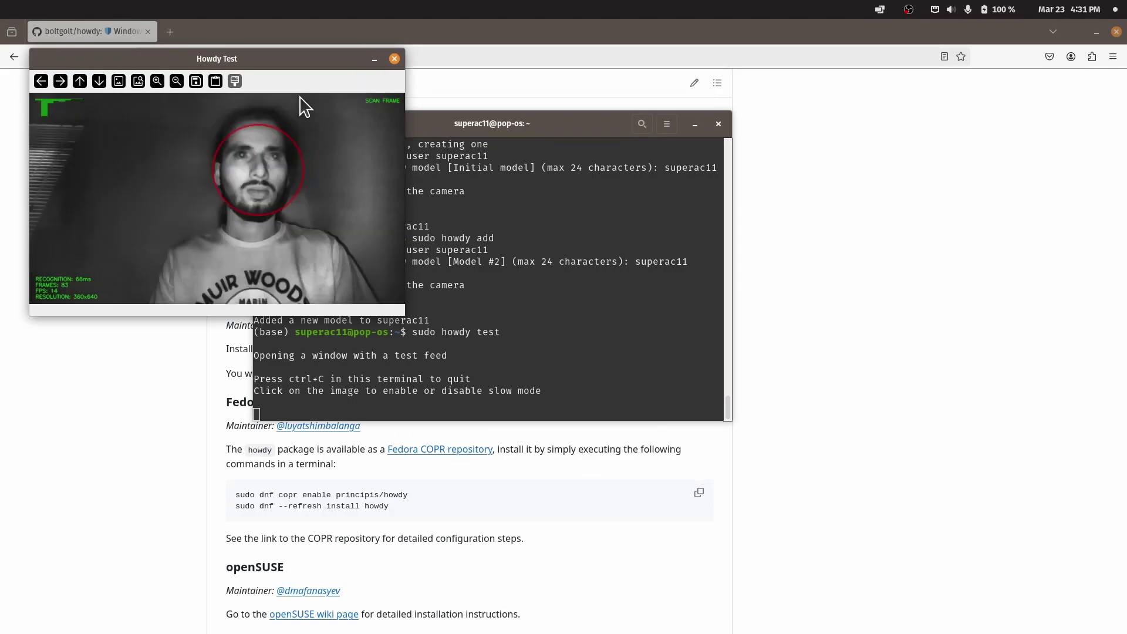
left_click_drag(271, 58, 639, 192)
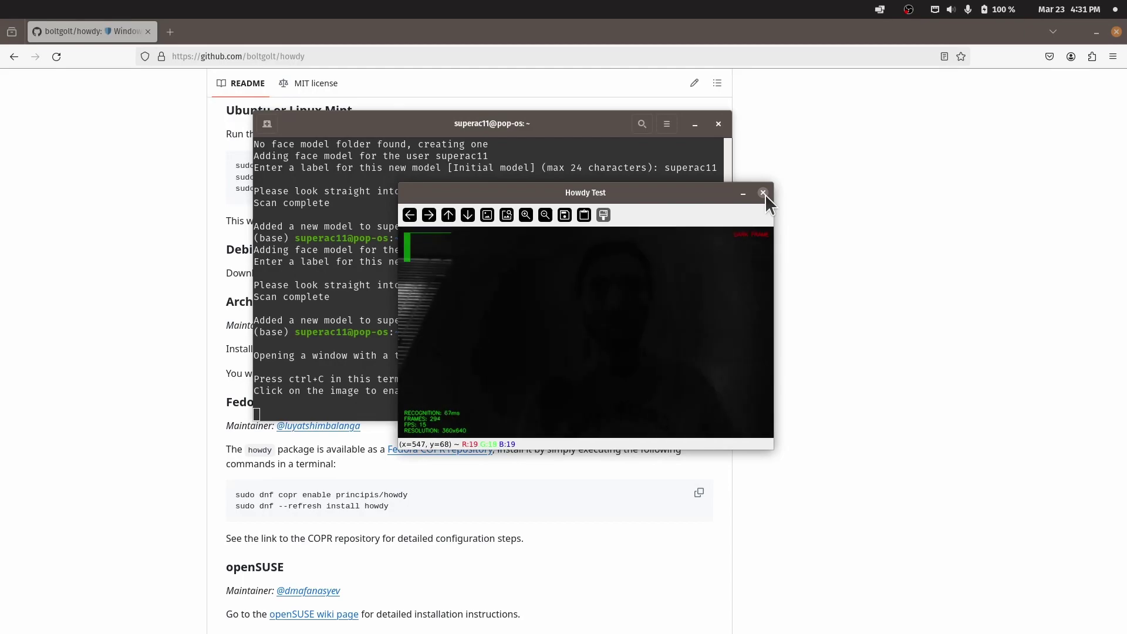
left_click(764, 193)
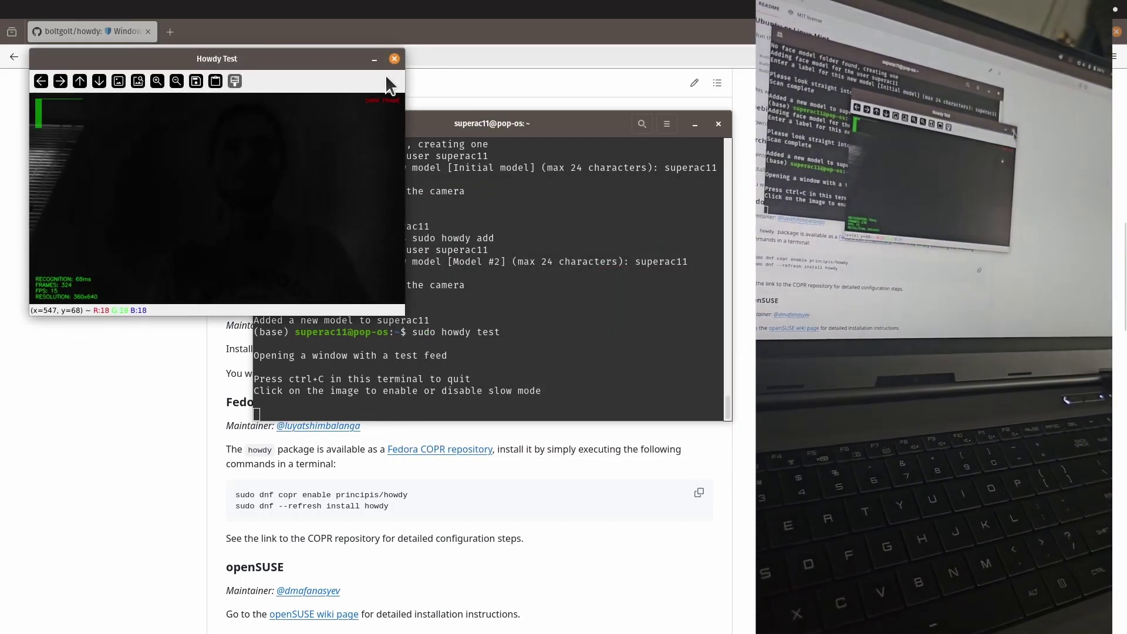
left_click(529, 353)
key("ctrl+c")
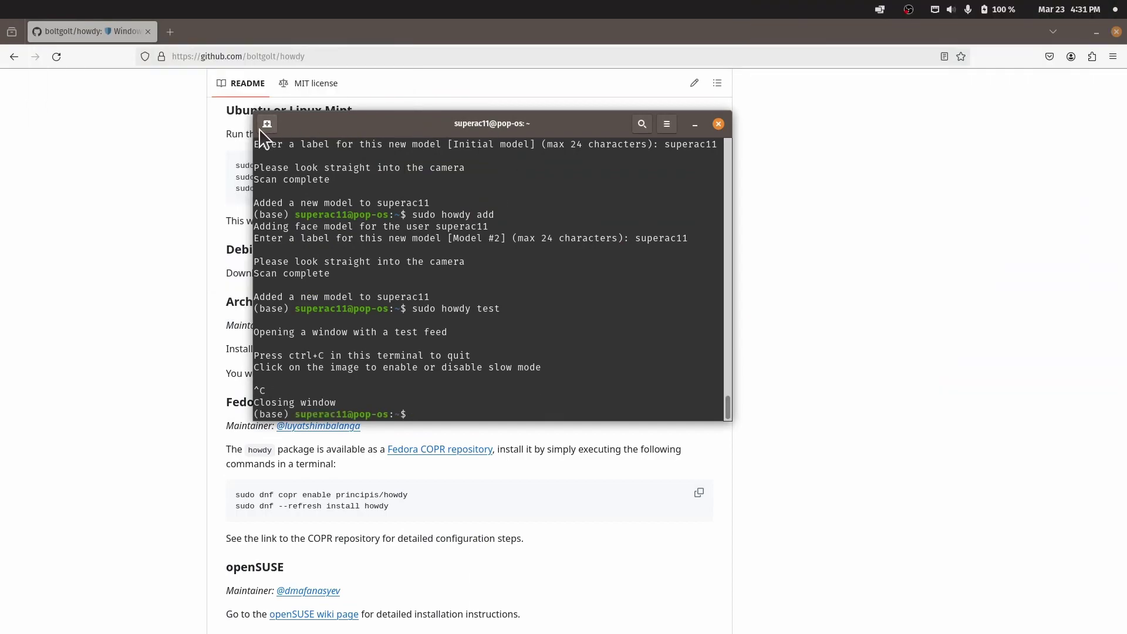
Step: Run sudo apt update in two new tabs, authenticating by face as superac11
left_click(267, 123)
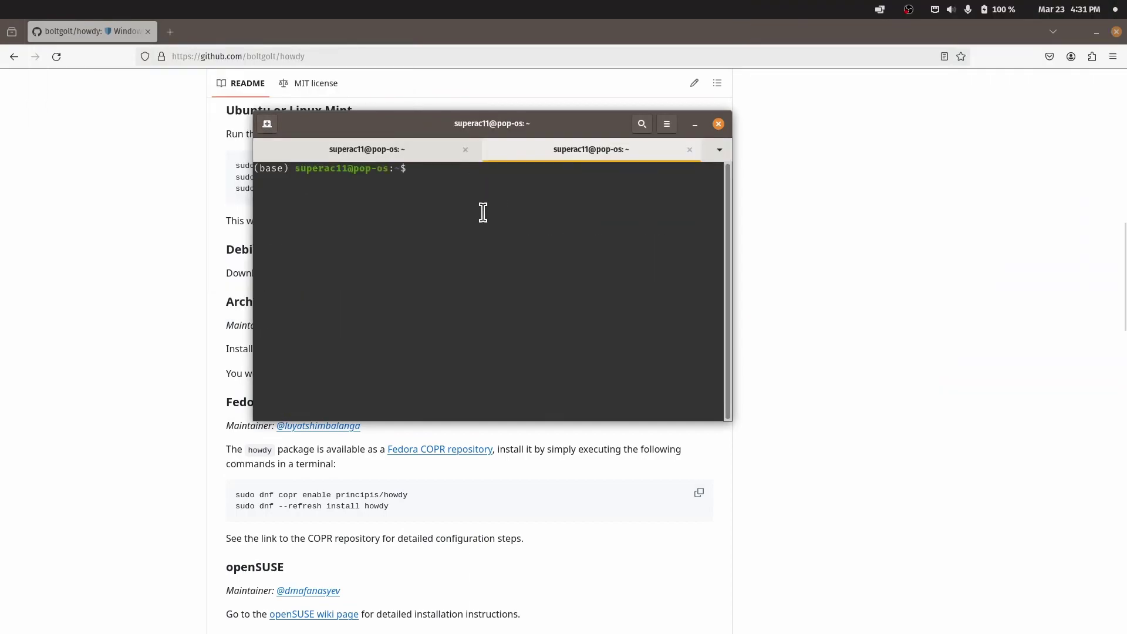
type("su")
type("do ap")
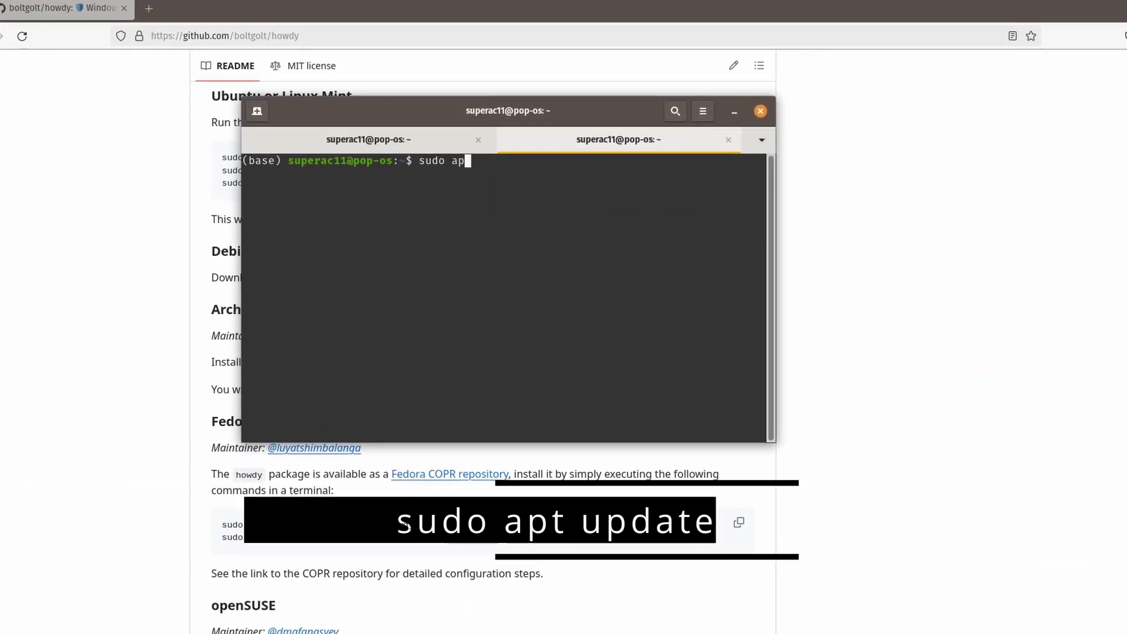
type("t update")
key("Return")
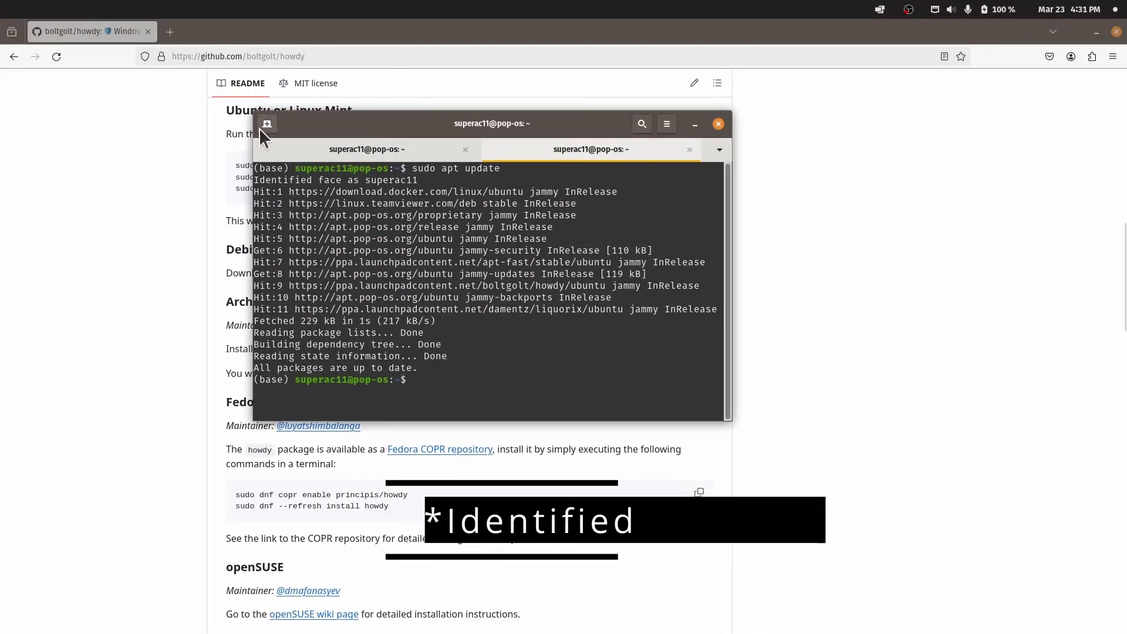
left_click(260, 128)
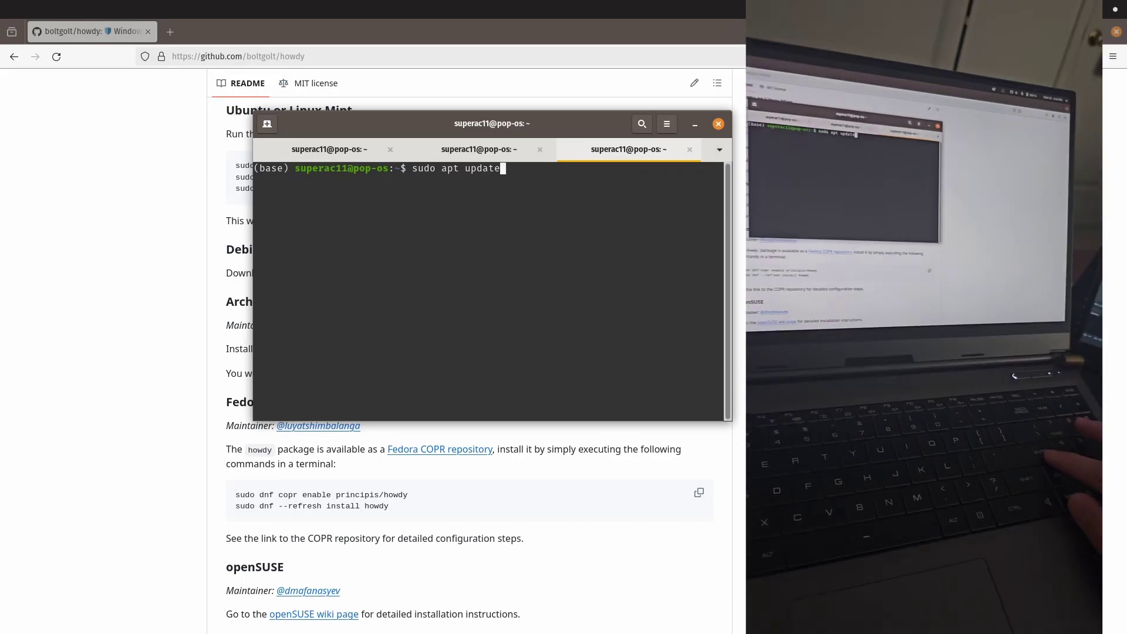
key("Return")
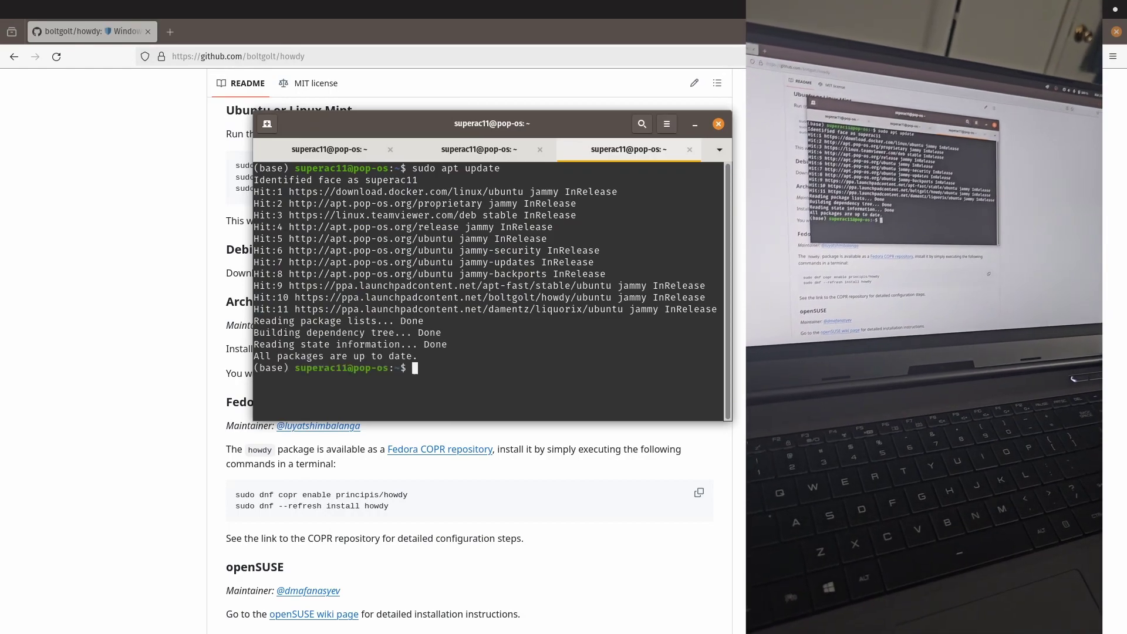
Step: Return to the first tab and lock the screen from the system menu to test face unlock
key("ctrl+Page_Down")
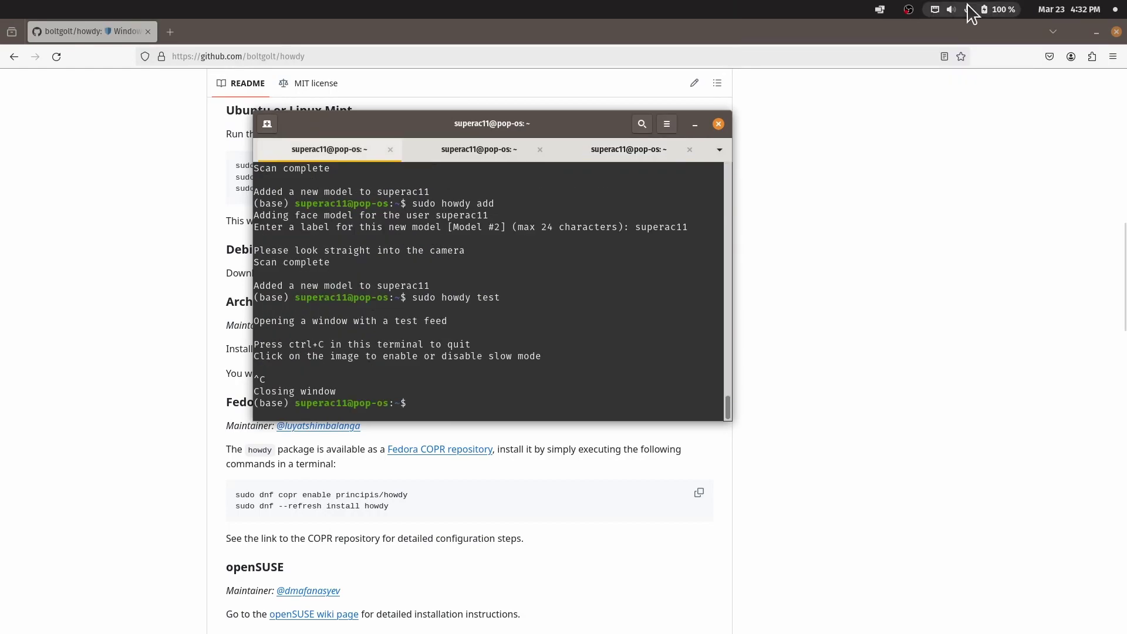
left_click(950, 8)
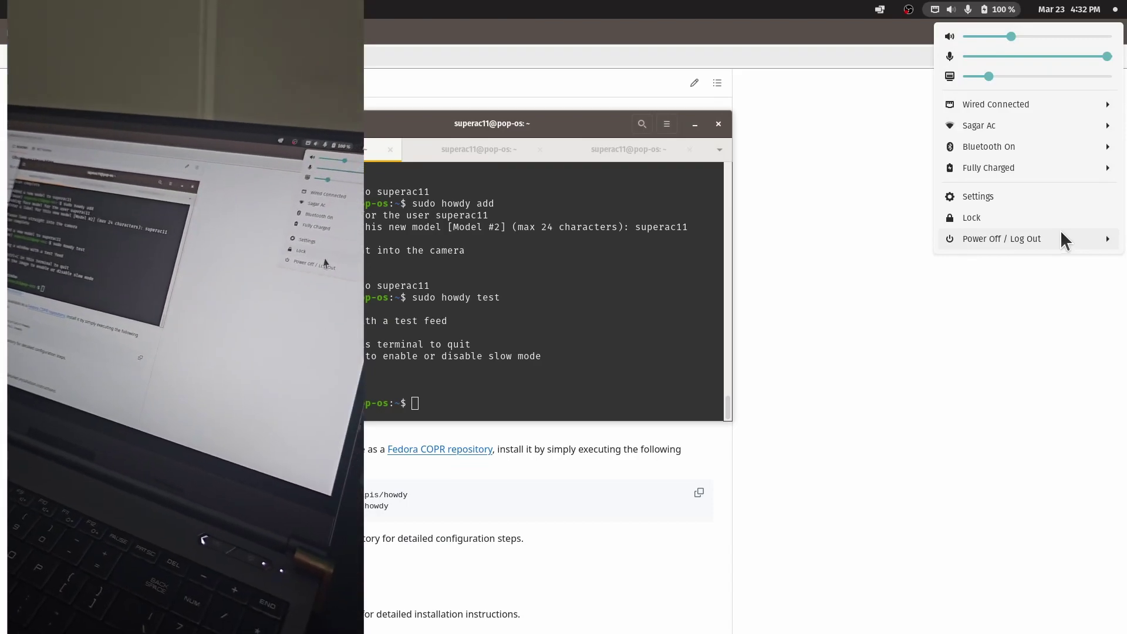
left_click(1017, 222)
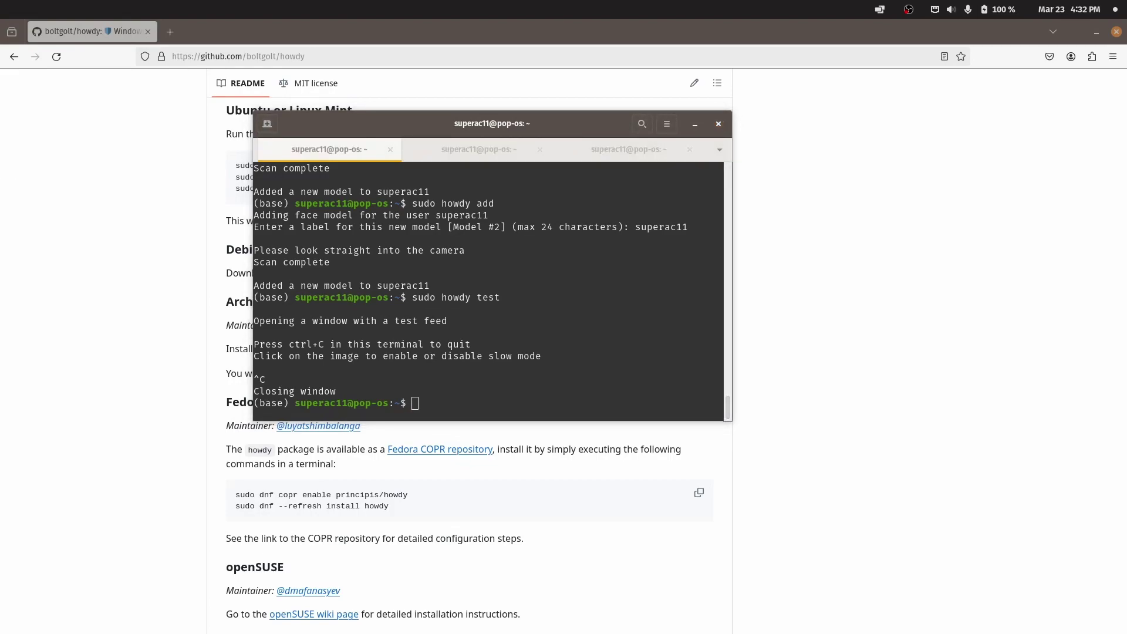
Step: Clear the screen and install v4l-utils with sudo apt-get install
left_click(647, 348)
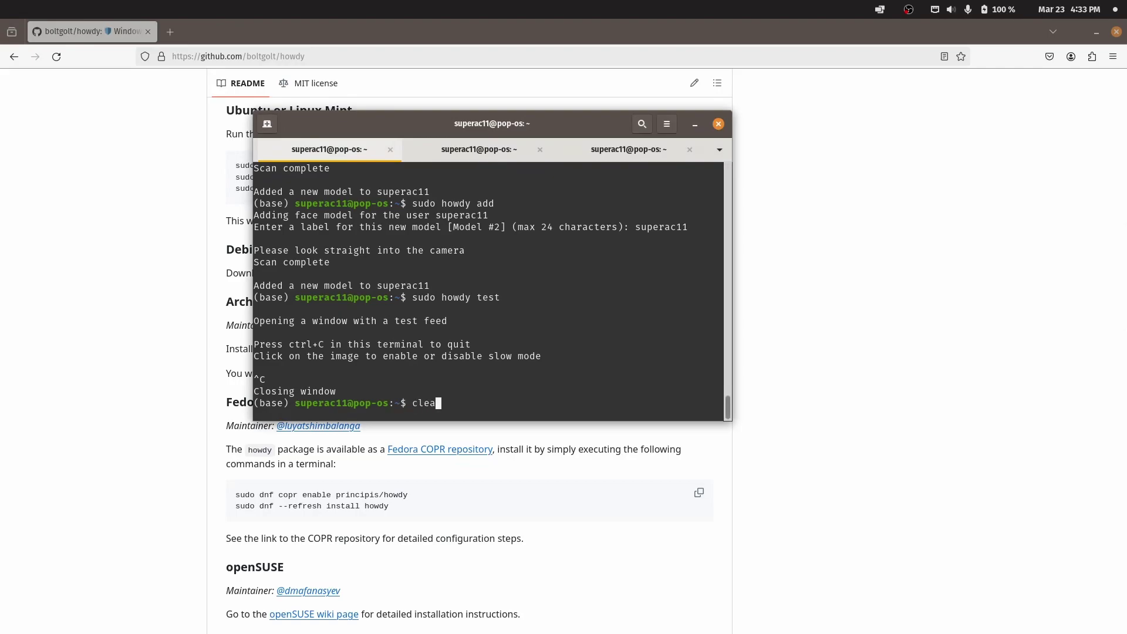
type("r")
key("Return")
right_click(473, 222)
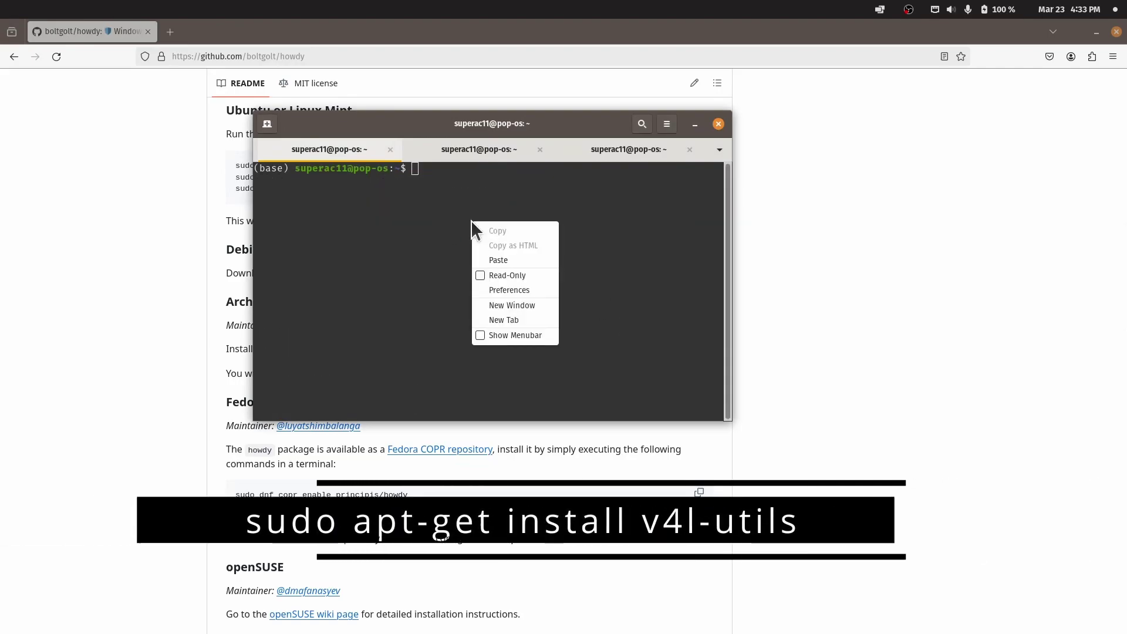
left_click(552, 260)
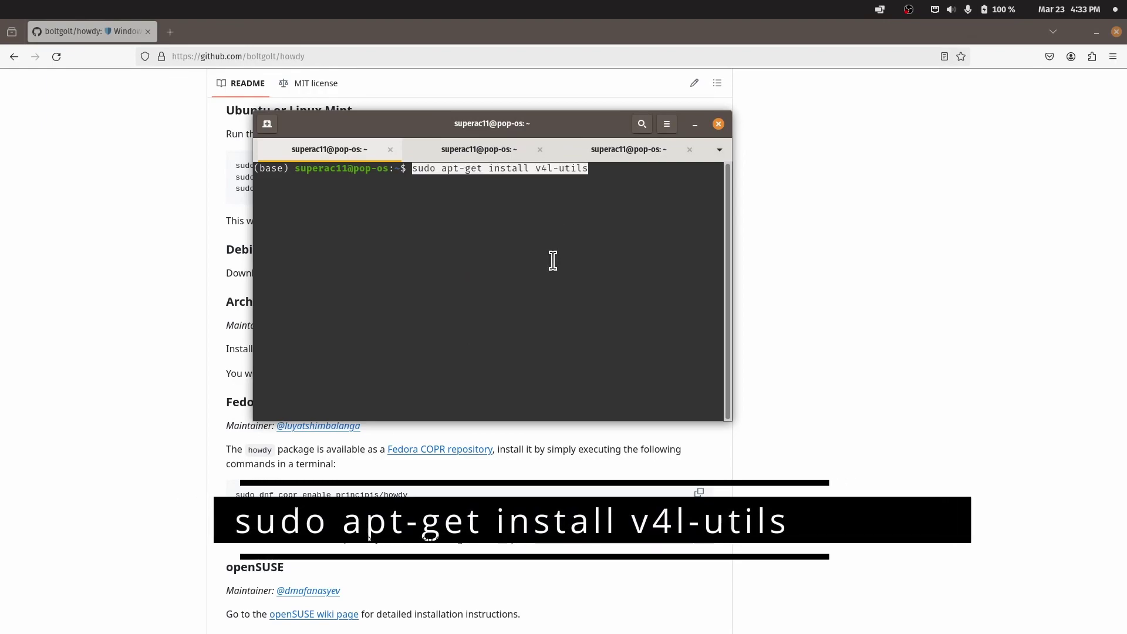
key("Return")
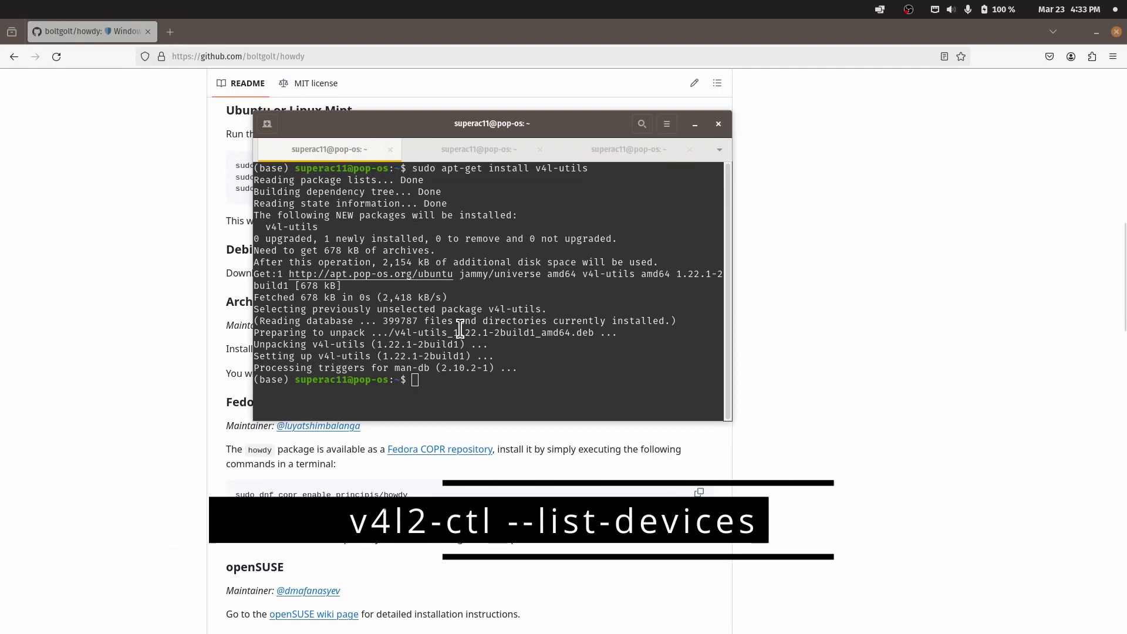
Step: List video devices with v4l2-ctl, showing the HD Webcam's /dev/video0 through /dev/video3
left_click(601, 351)
key("ctrl+shift+v")
key("End")
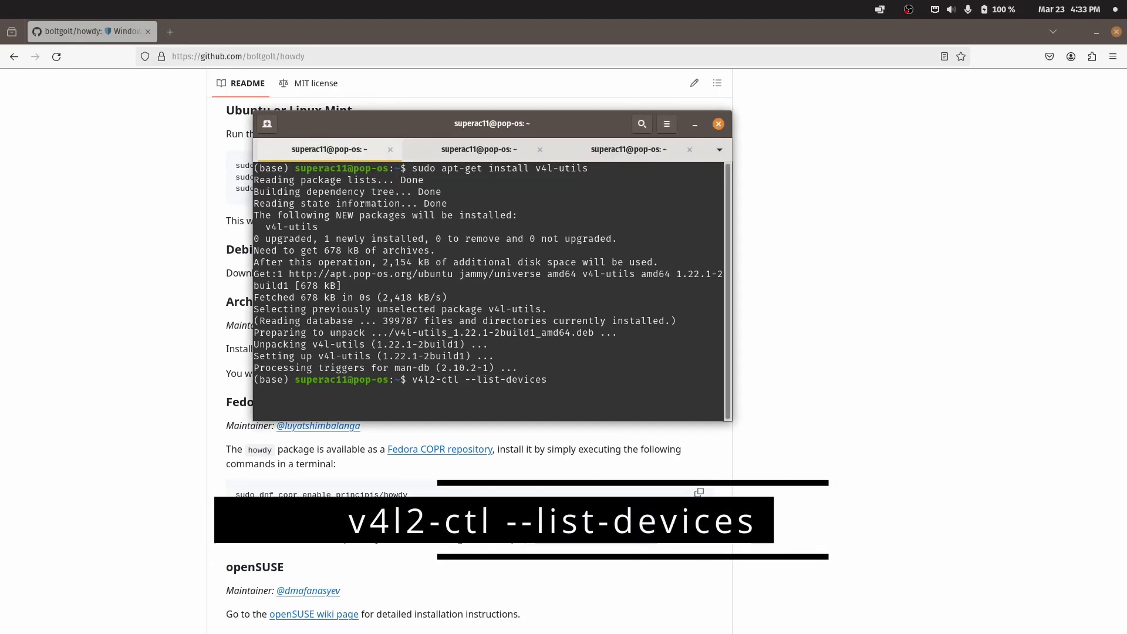
key("Return")
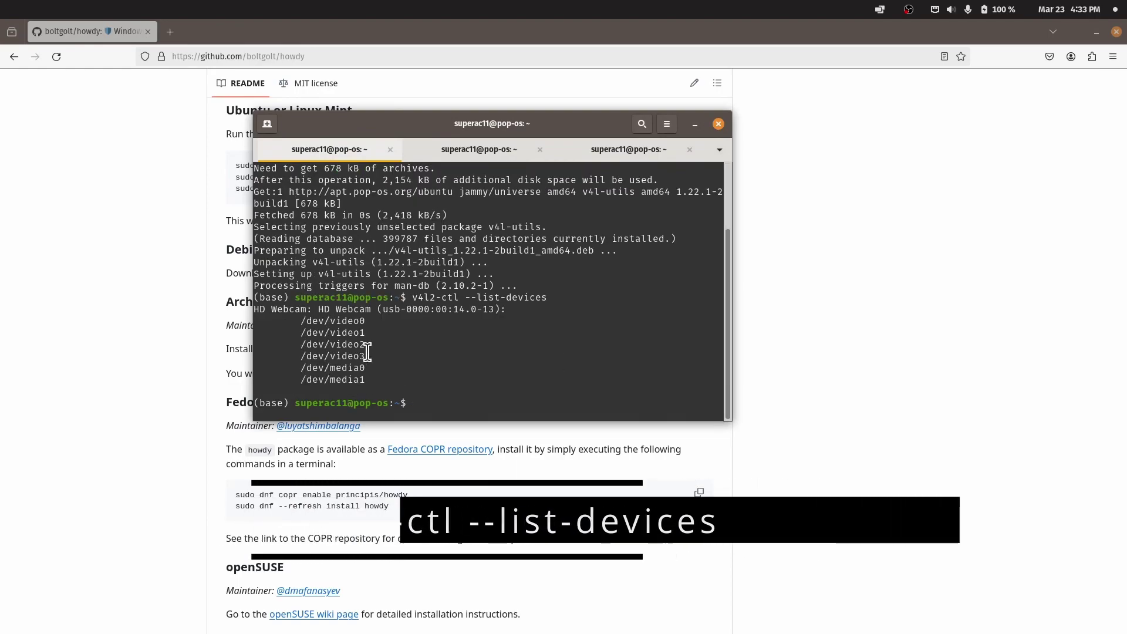
left_click_drag(370, 357, 289, 319)
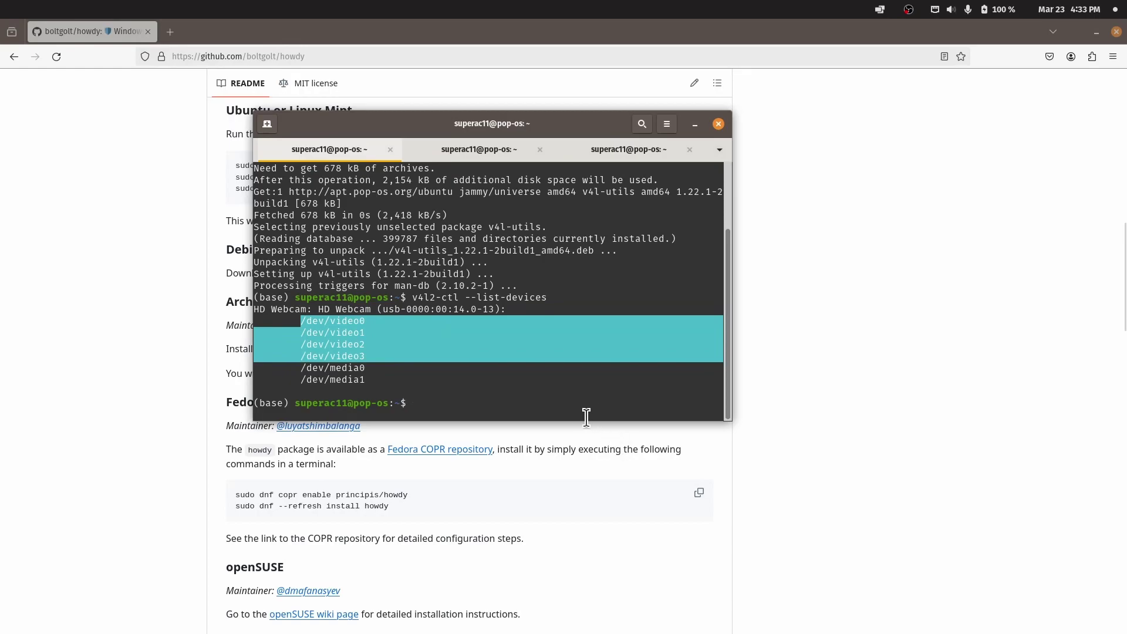
left_click(541, 397)
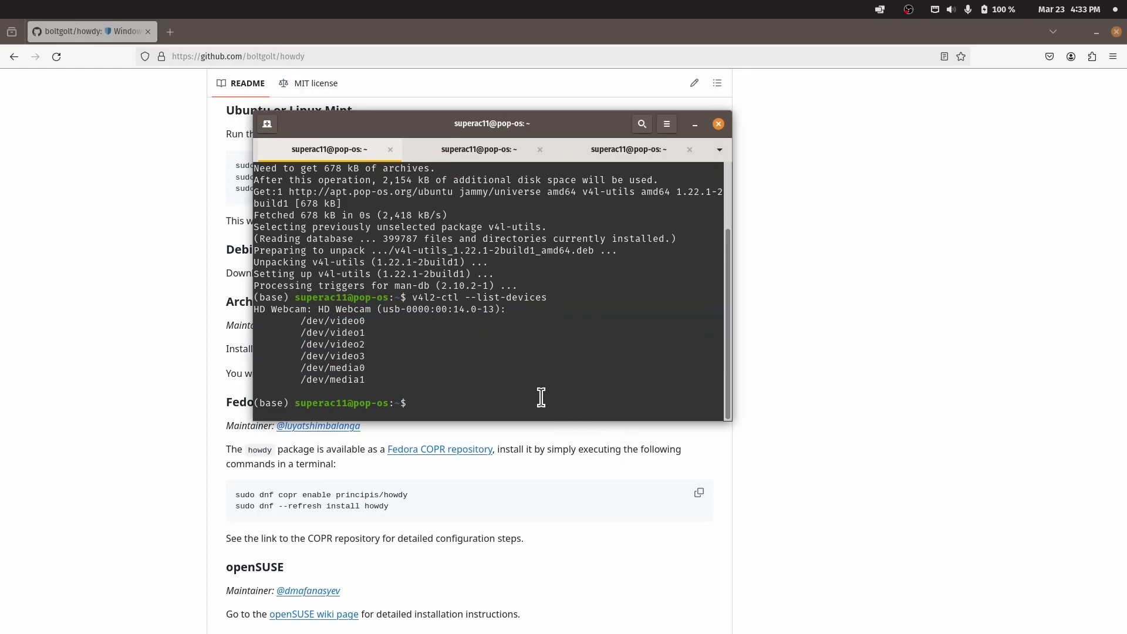
type("sudo apt install ffmpe")
type("g")
Step: Confirm ffmpeg is current and preview /dev/video0 with ffplay
key("Return")
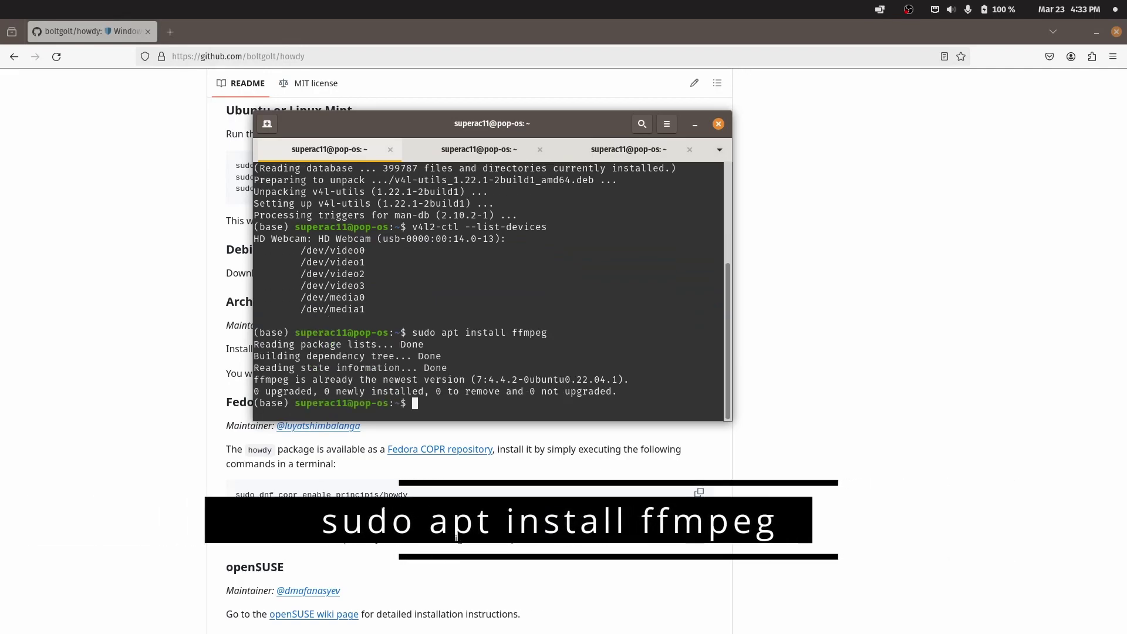
type("ffplay")
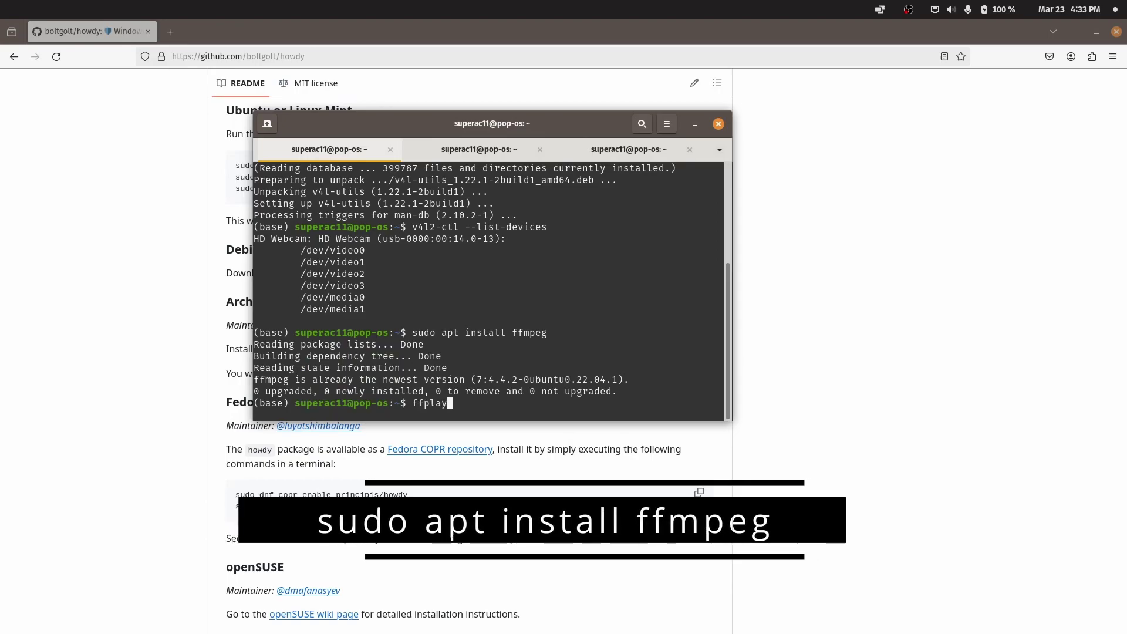
type(" /dev/vid")
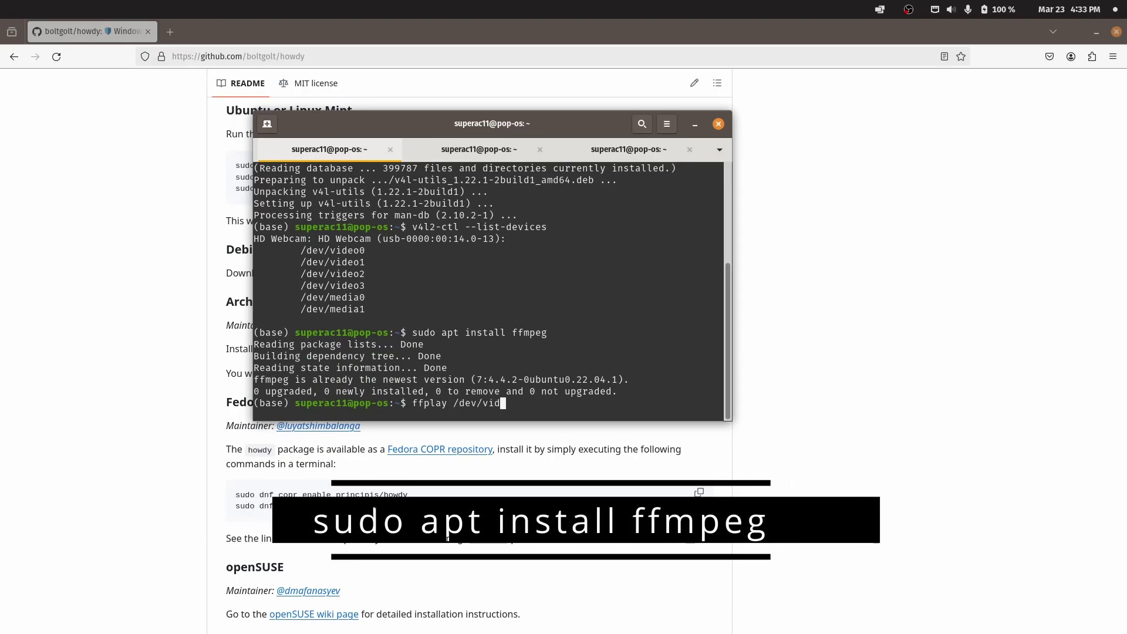
type("eo0")
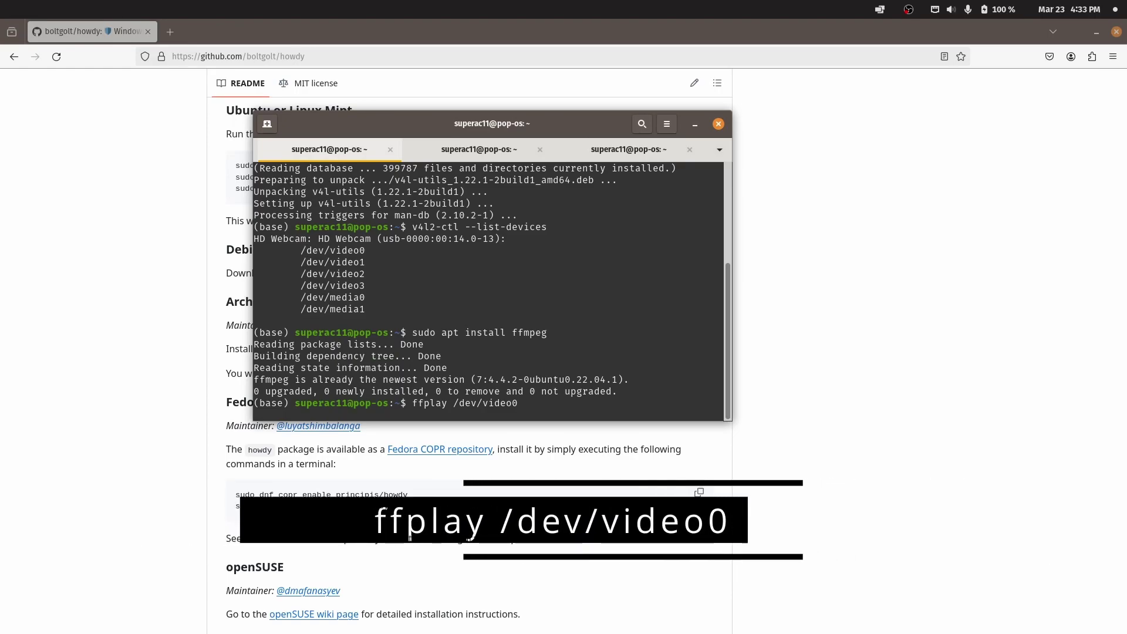
key("Return")
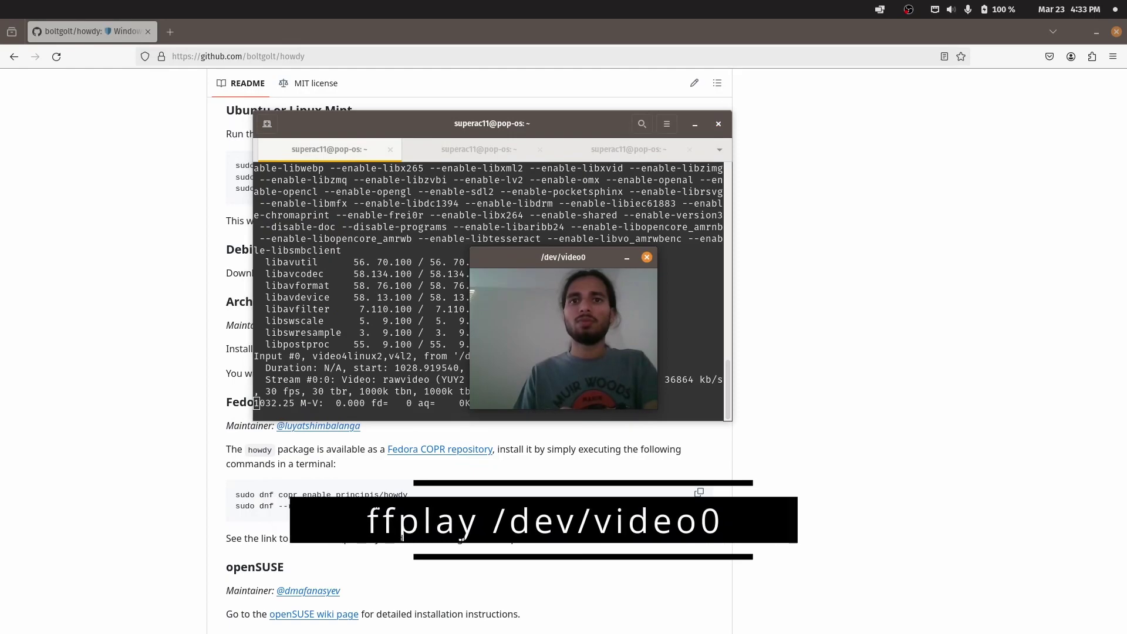
left_click(647, 258)
Step: Preview /dev/video1, /dev/video2 (grayscale infrared feed) and /dev/video3 with ffplay
key("Up")
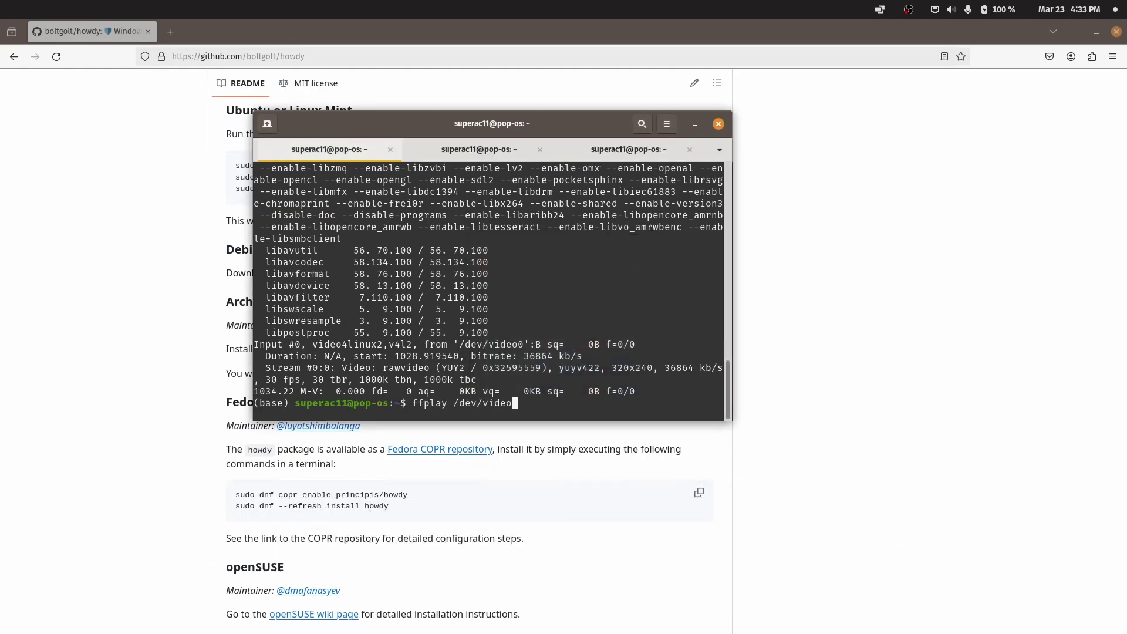
key("Return")
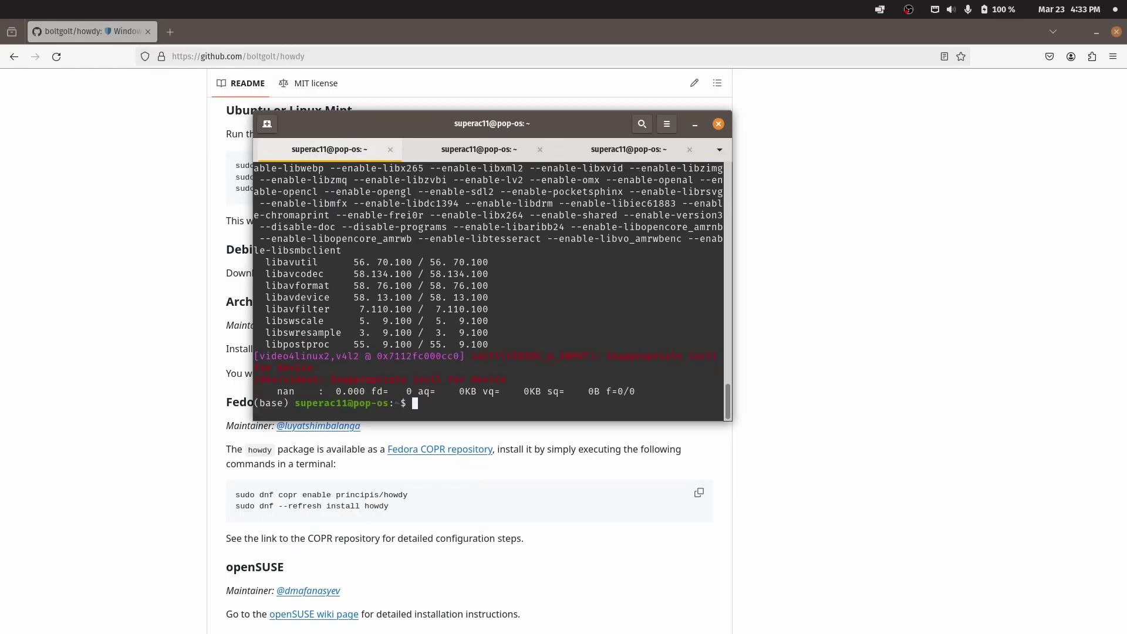
key("Up")
key("Return")
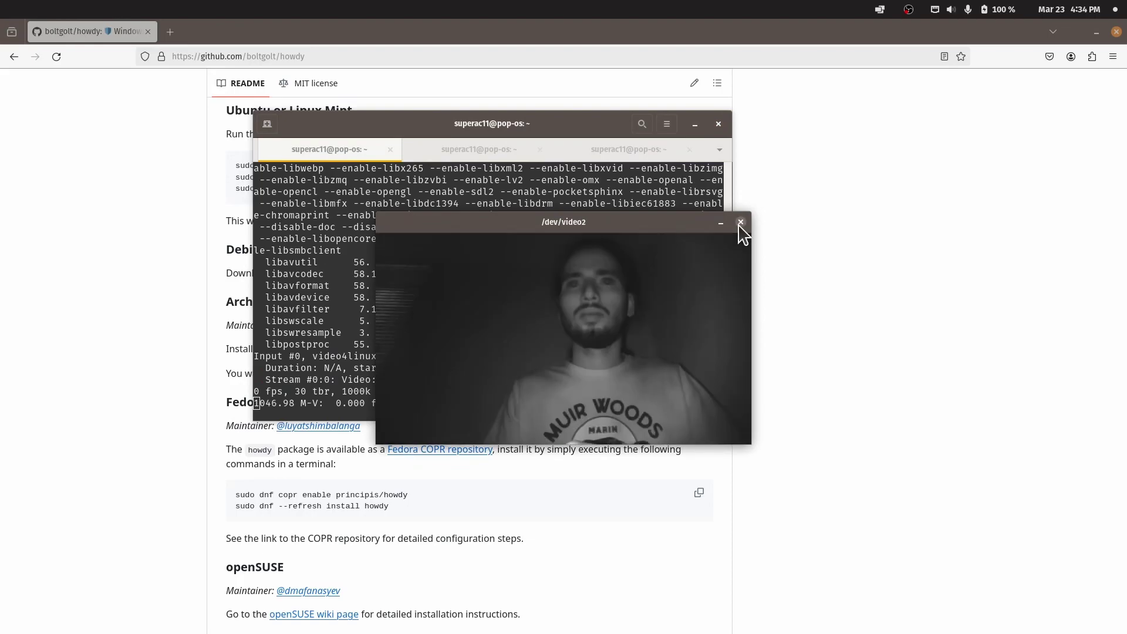
left_click(742, 226)
key("Up")
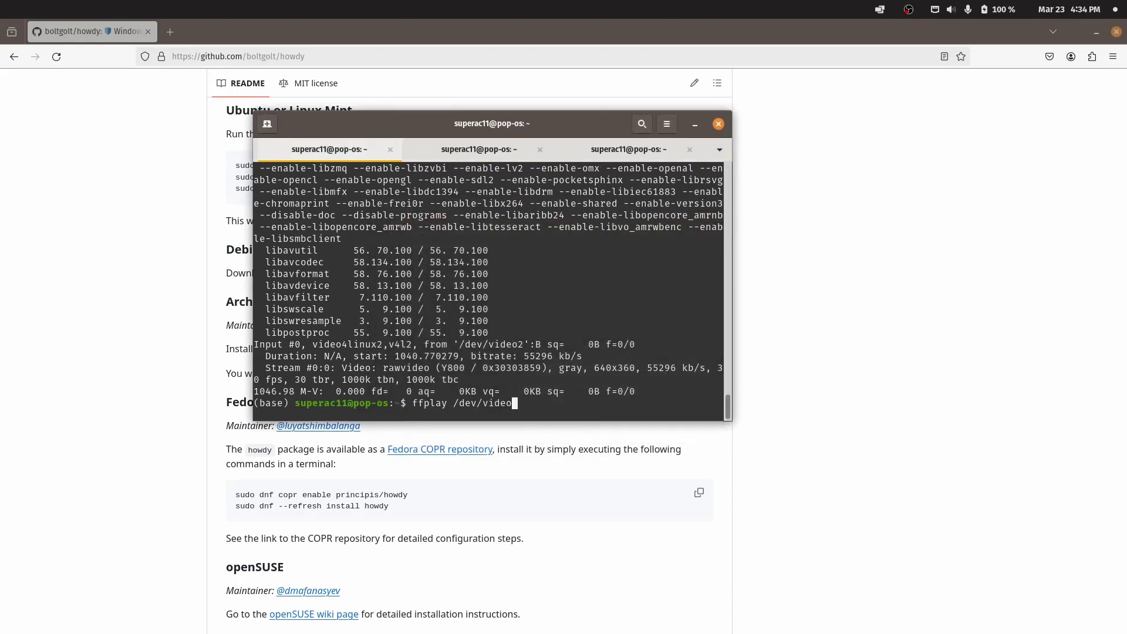
key("Return")
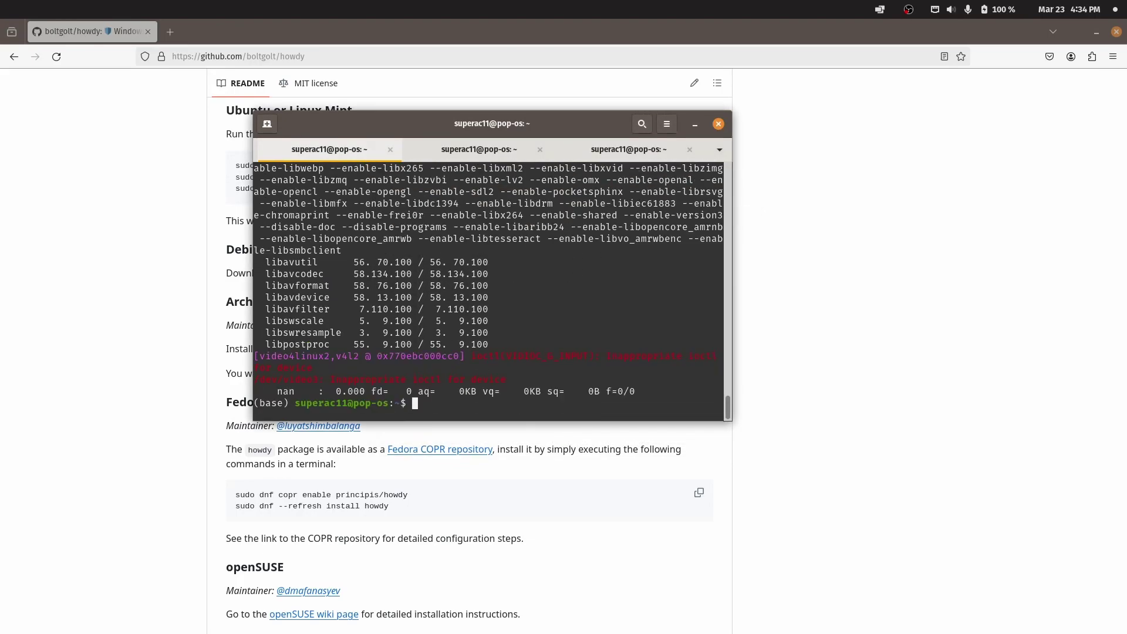
key("Up")
key("BackSpace")
key("BackSpace")
key("BackSpace")
Step: Edit Howdy's config.ini in nano, set device_path to /dev/video2, and save
key("Return")
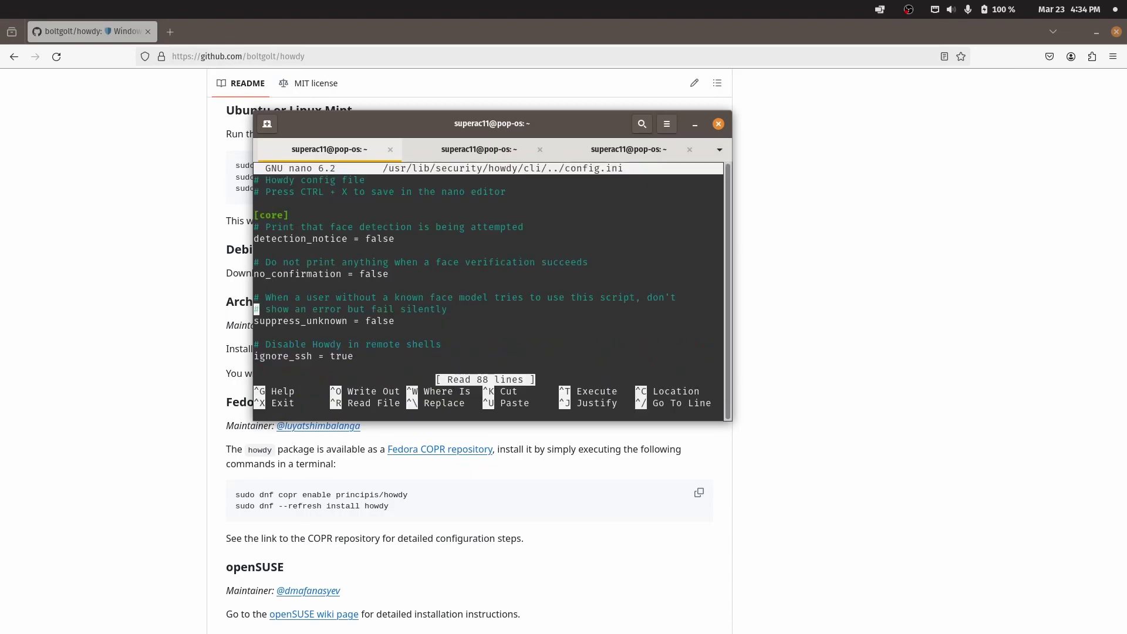
key("Down")
key("Down")
key("Down")
key("Down")
key("Down")
key("Down")
key("Down")
key("Down")
key("Down")
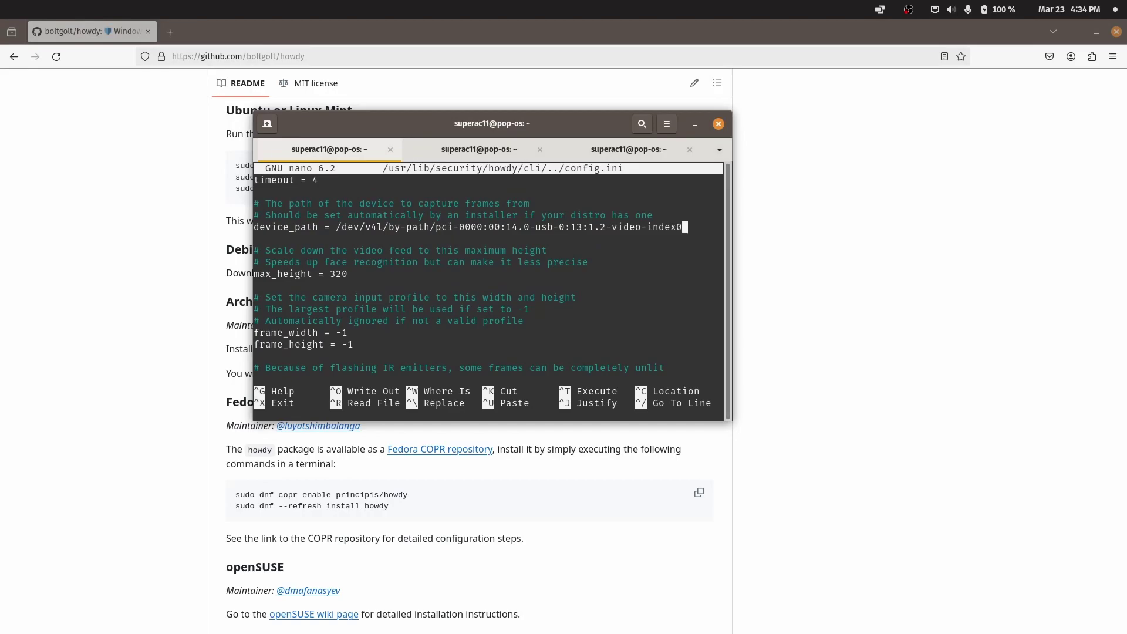
key("BackSpace")
key("BackSpace")
key("BackSpace")
key("BackSpace")
key("BackSpace")
key("BackSpace")
key("BackSpace")
key("BackSpace")
key("BackSpace")
key("BackSpace")
key("BackSpace")
key("BackSpace")
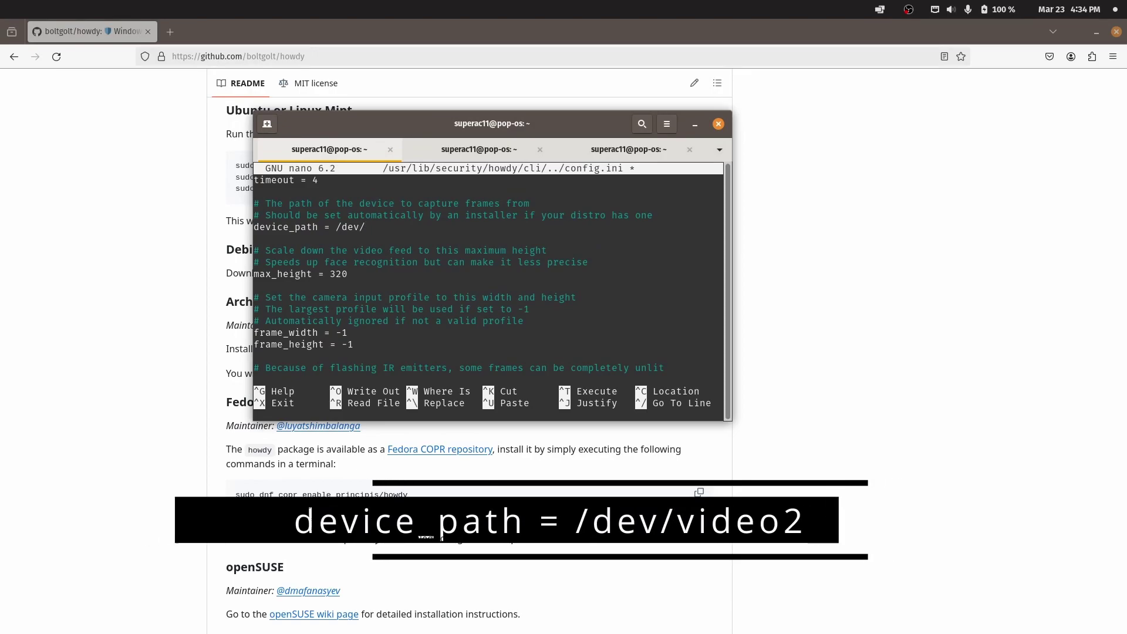
type("video2")
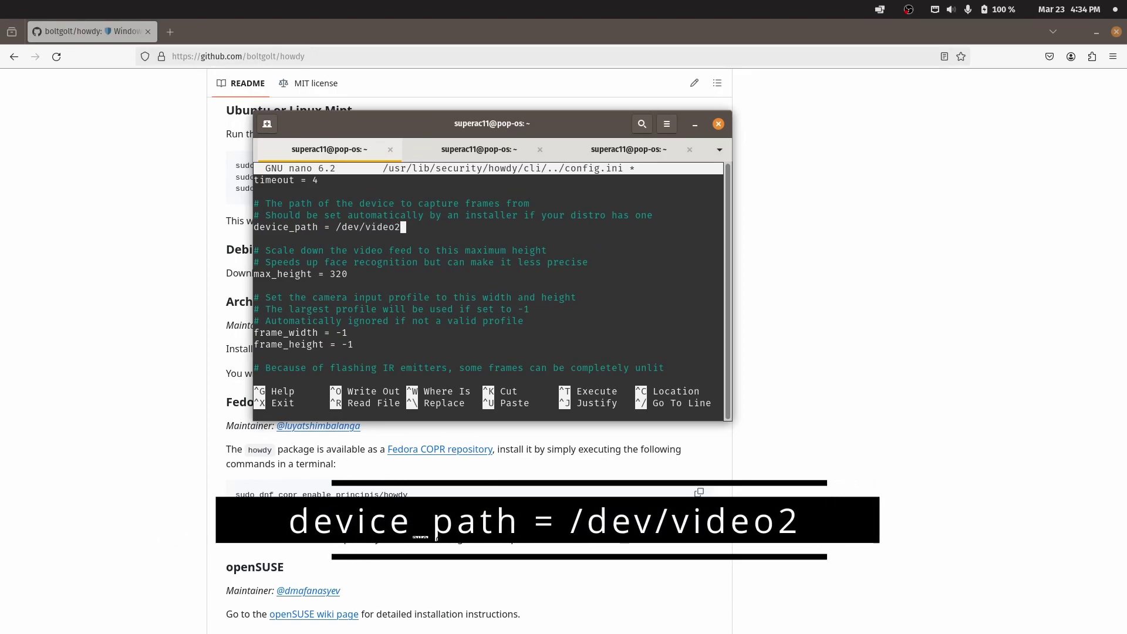
key("ctrl+x")
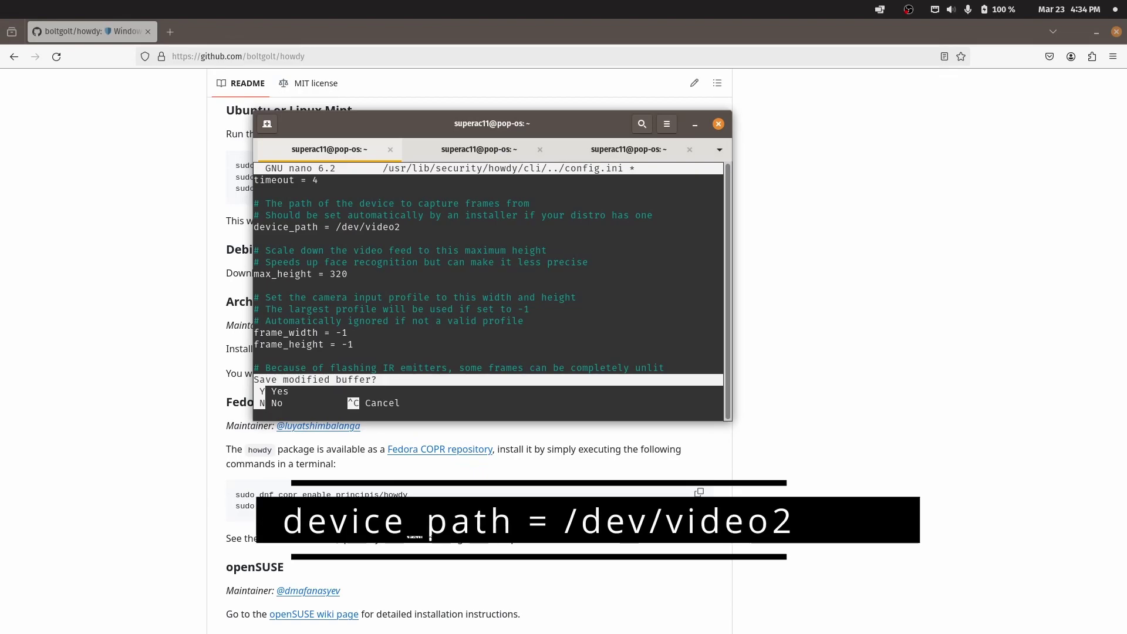
key("y")
key("Return")
key("Return")
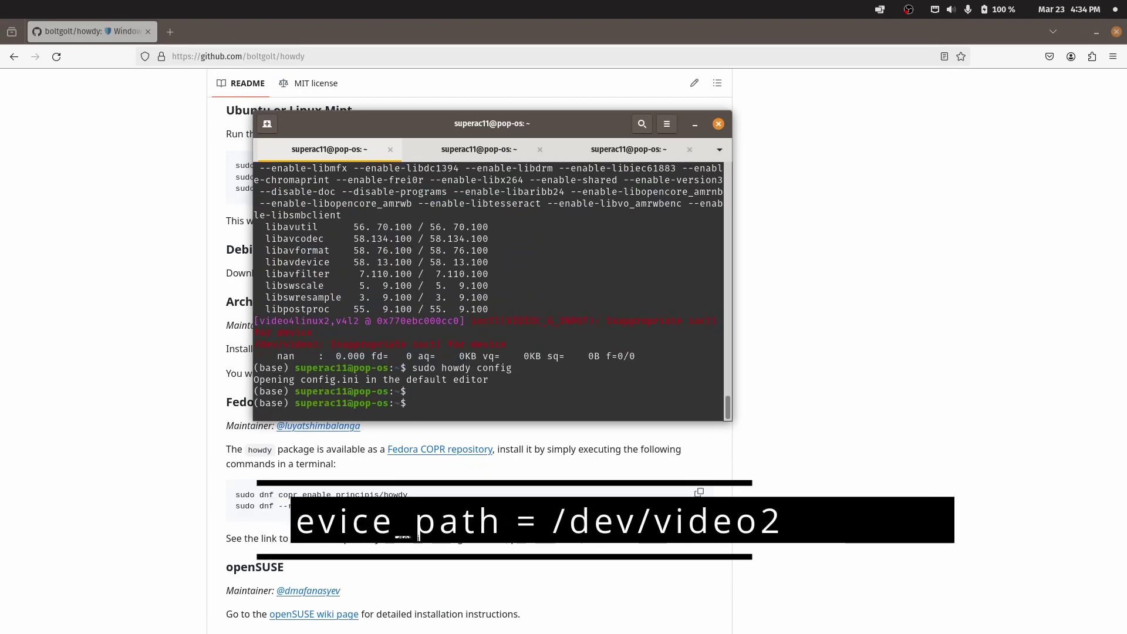